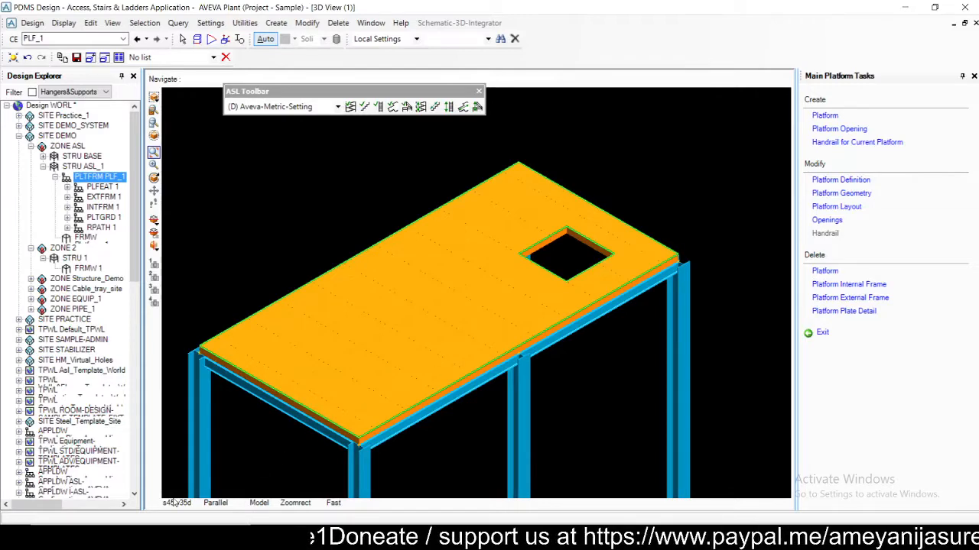
Step: Start a handrail for the current platform and name it HD_1
click(878, 143)
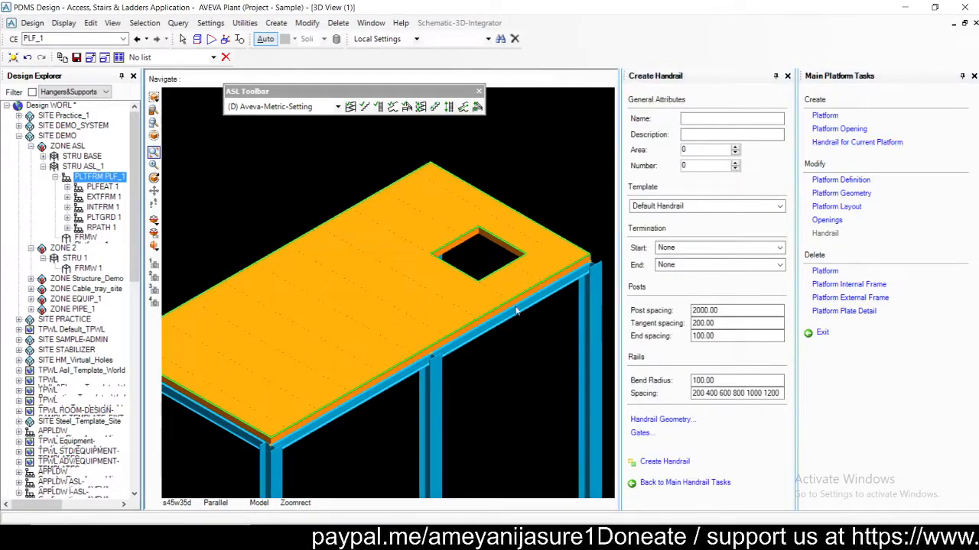
click(692, 121)
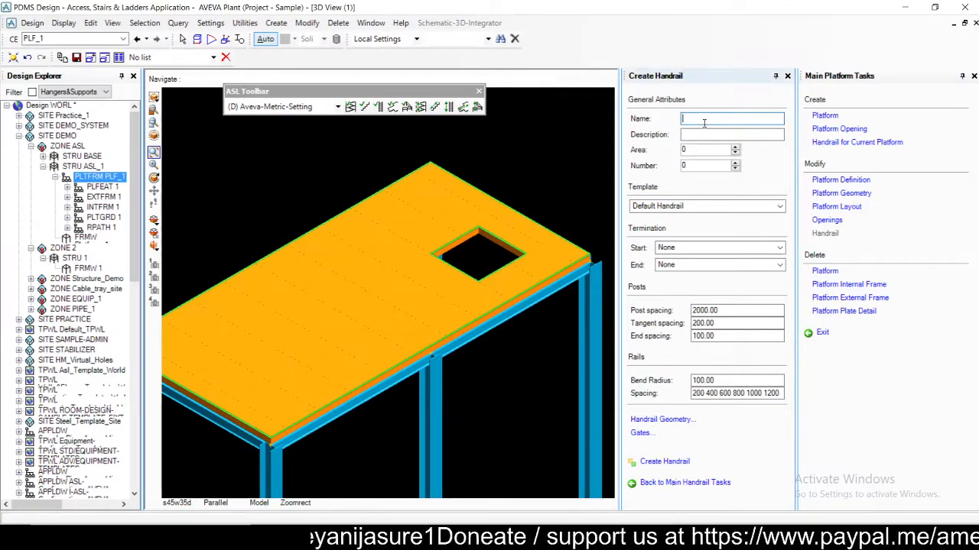
text(HD_)
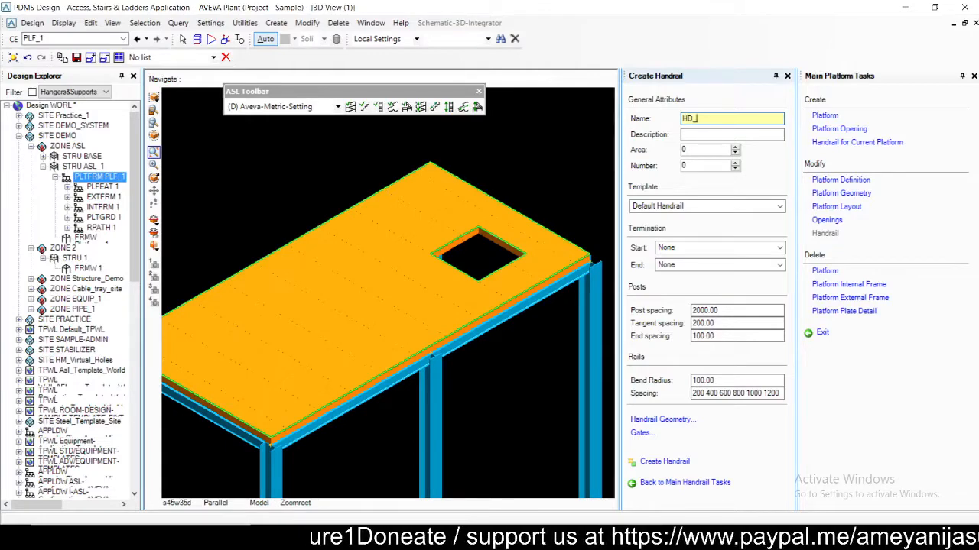
text(1)
key(Tab)
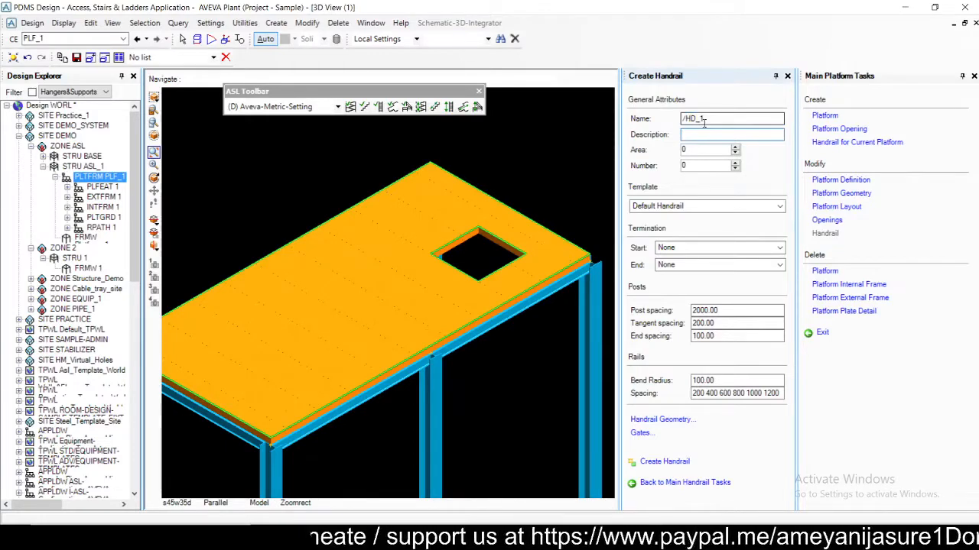
Step: Choose the Detailed Handrail template for the new handrail
click(681, 208)
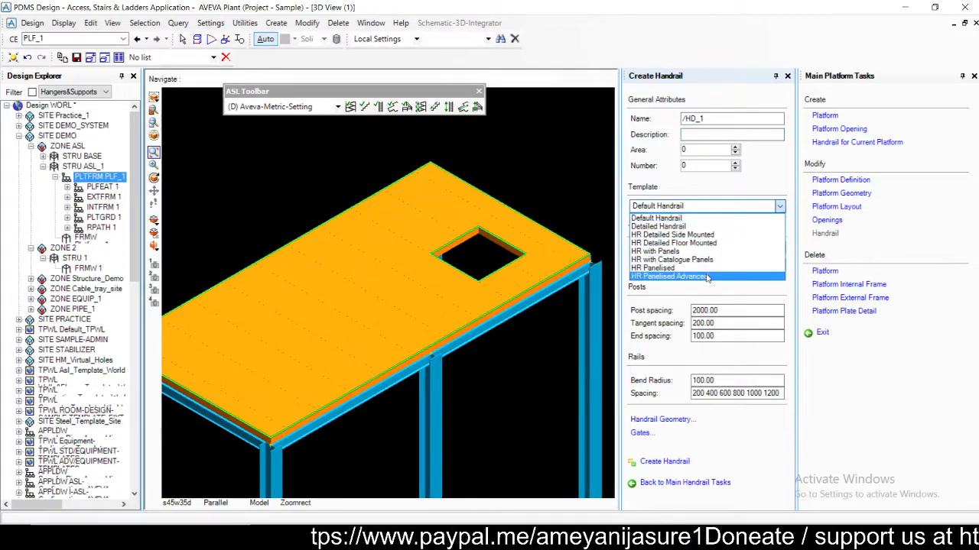
click(710, 227)
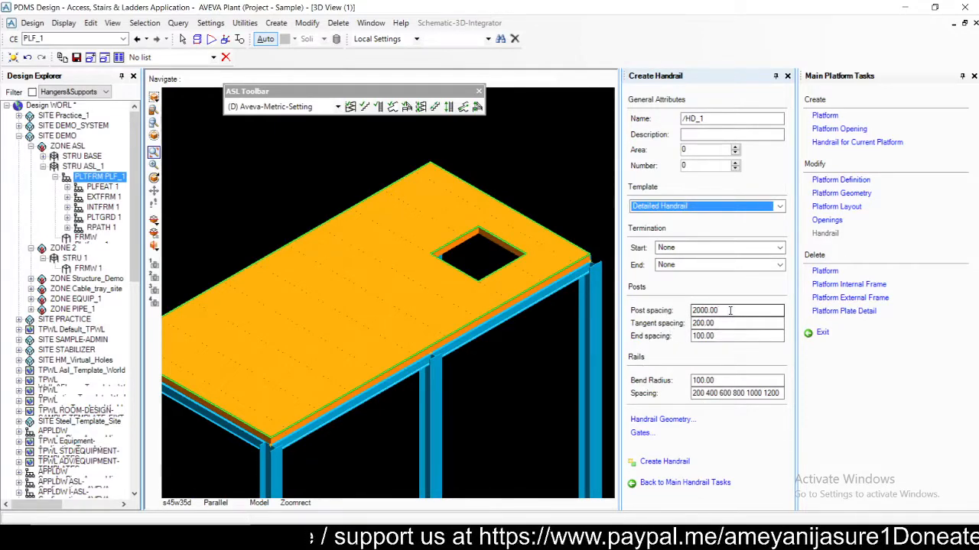
mouse_move(730, 311)
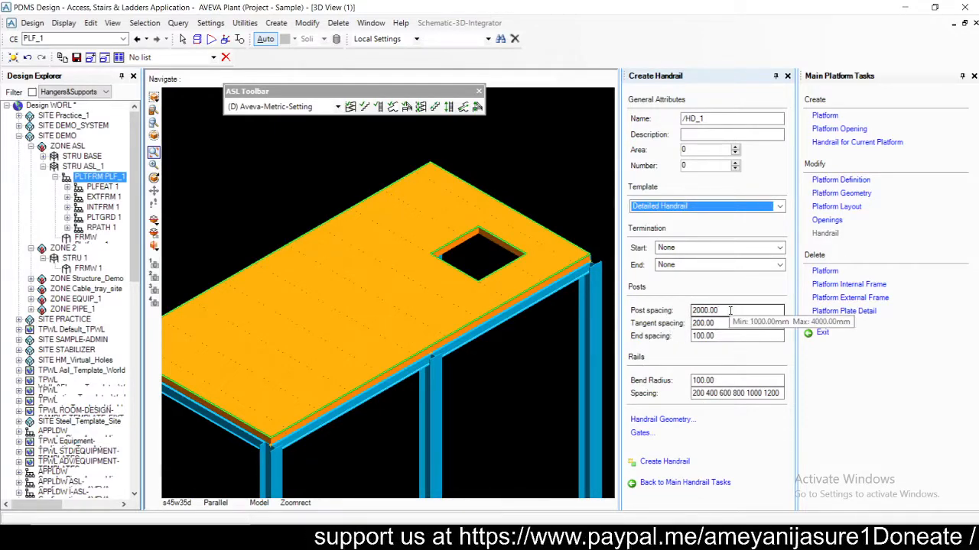
Step: Define the handrail geometry by copying the path of its owner platform
click(666, 422)
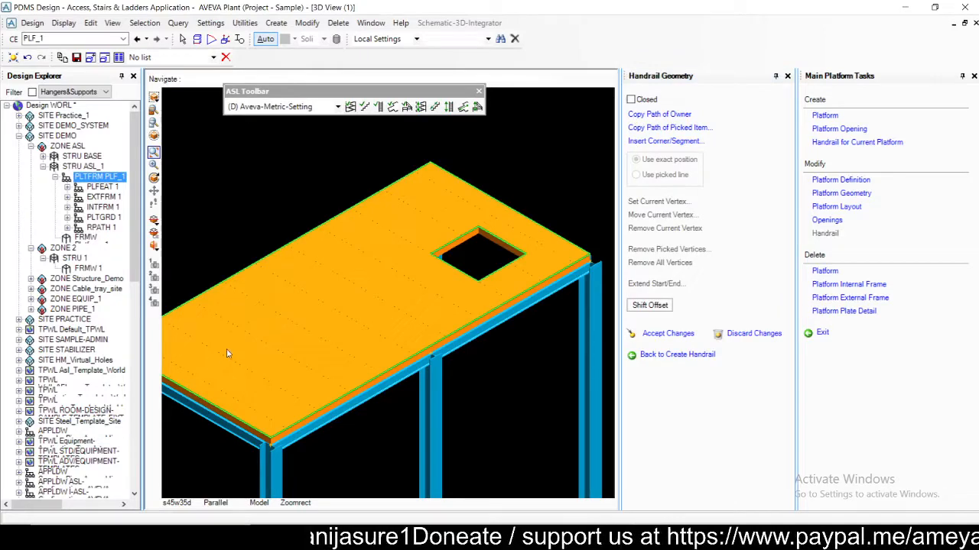
scroll(243, 343, down, 3)
scroll(243, 343, up, 1)
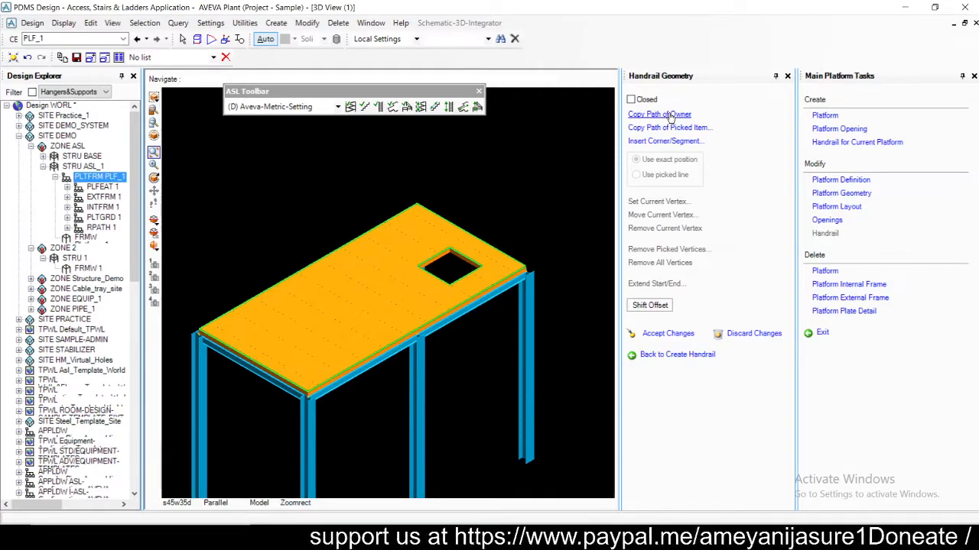
click(670, 115)
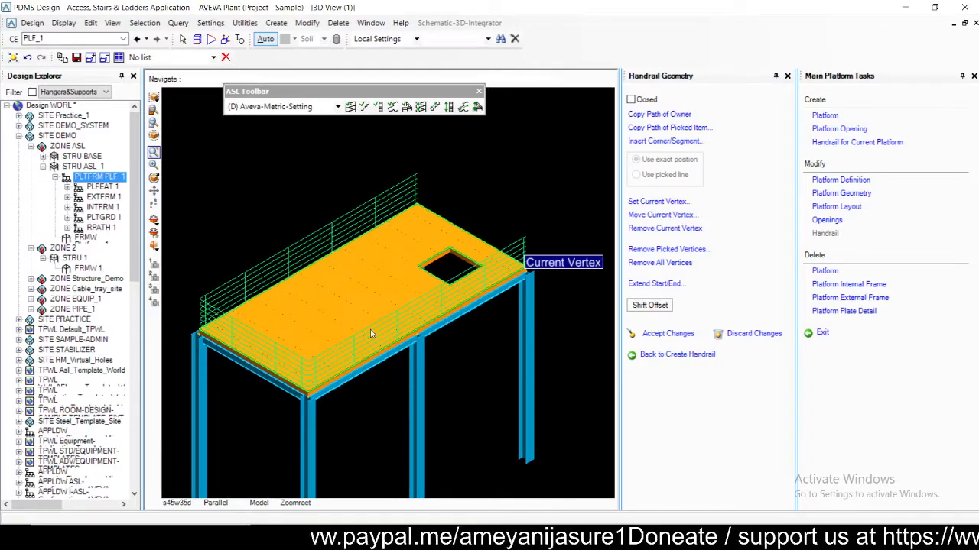
Step: Make the handrail path closed around the whole platform and return to the handrail creation settings
click(642, 101)
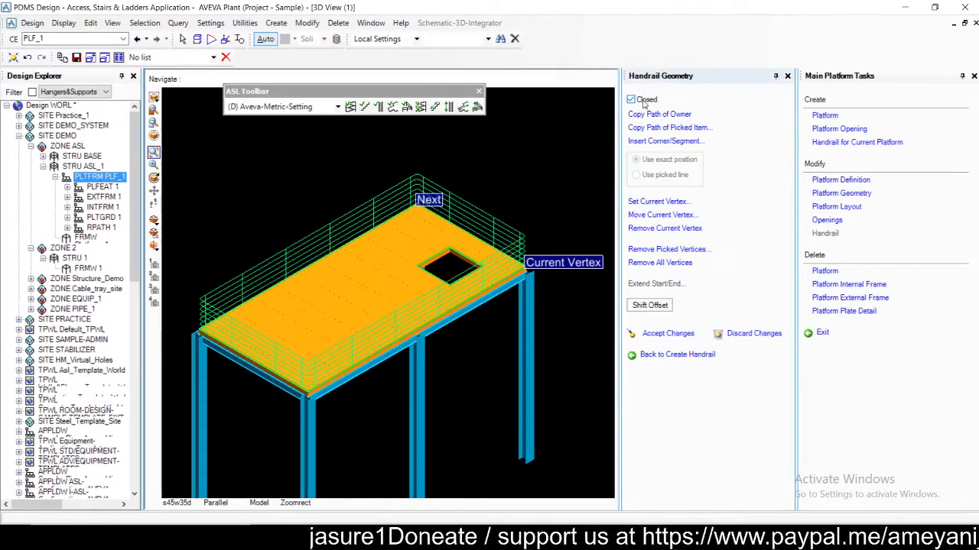
click(642, 101)
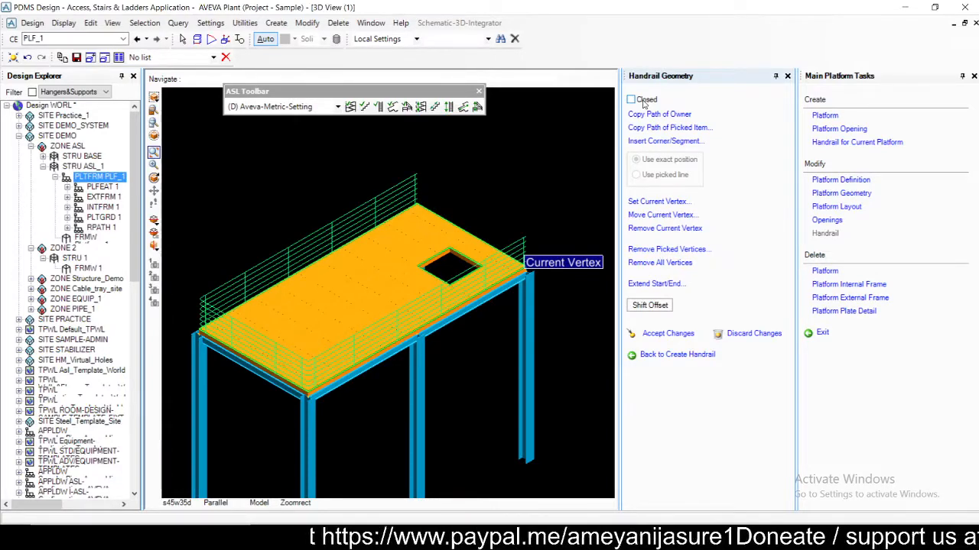
click(644, 101)
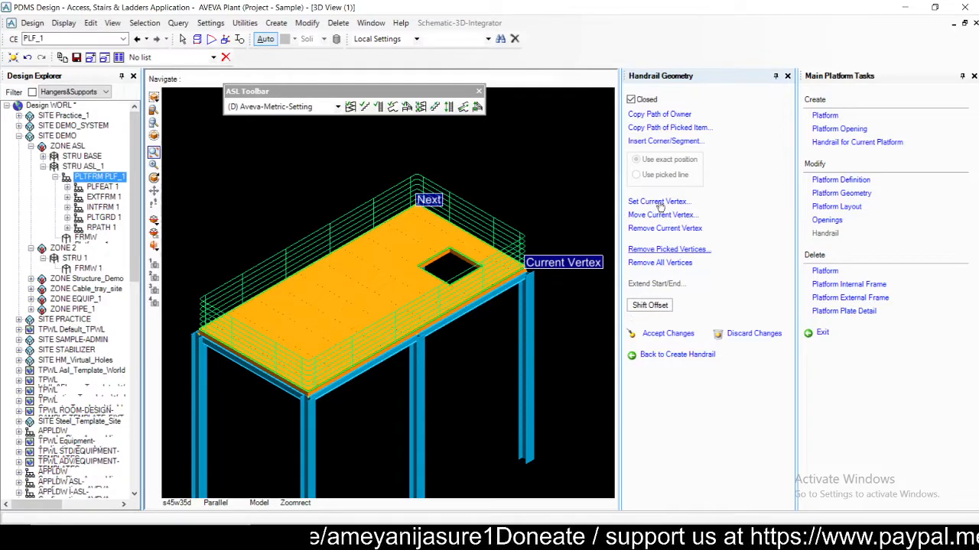
click(679, 356)
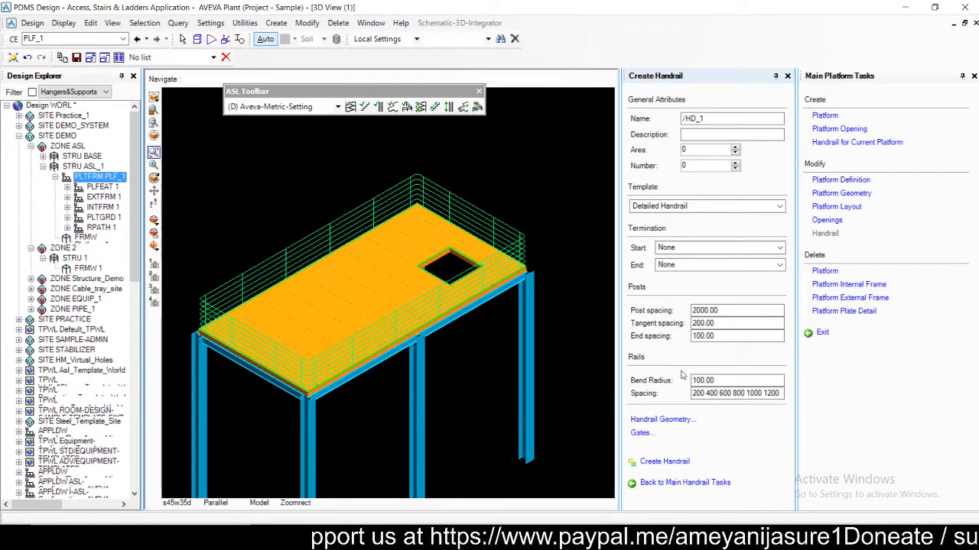
Step: Set the bend radius of the handrail's rails to 500 mm
drag(183, 277, 227, 372)
drag(721, 379, 674, 386)
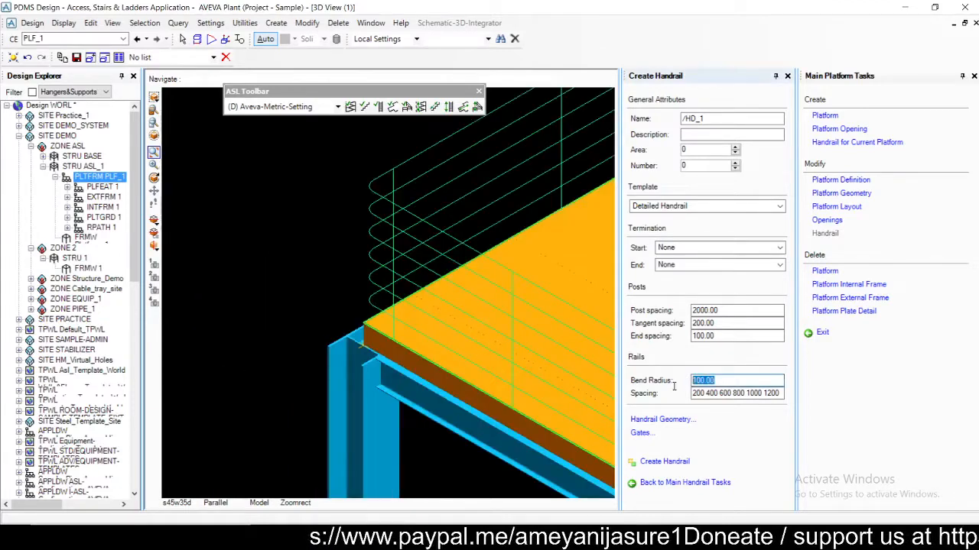
text(5)
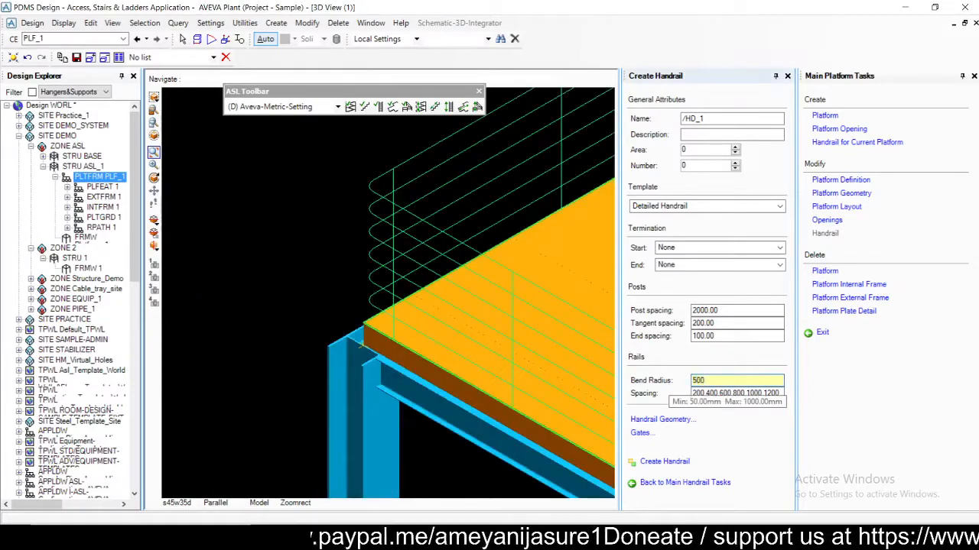
key(Return)
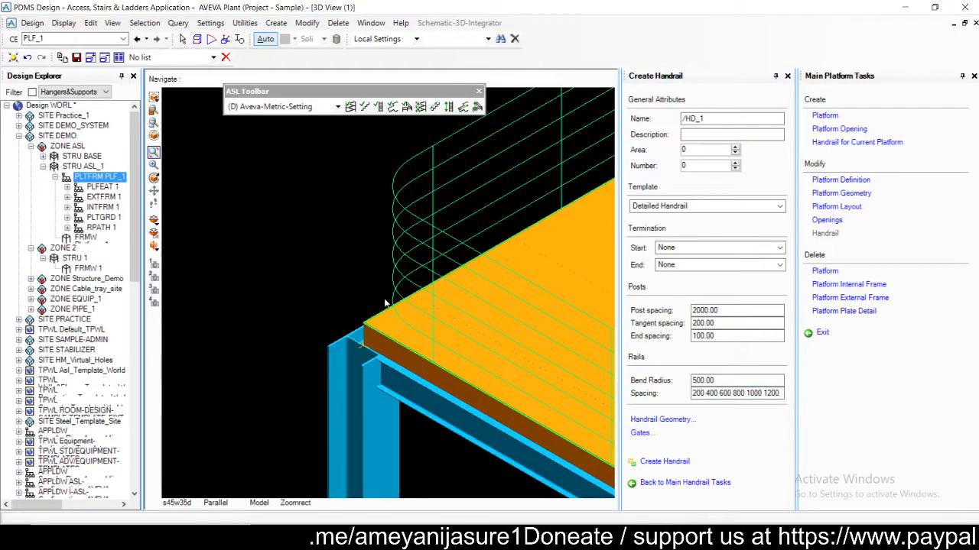
Step: Set the handrail's post spacing to 1000 mm and check the posts along the platform edge
drag(730, 312, 679, 310)
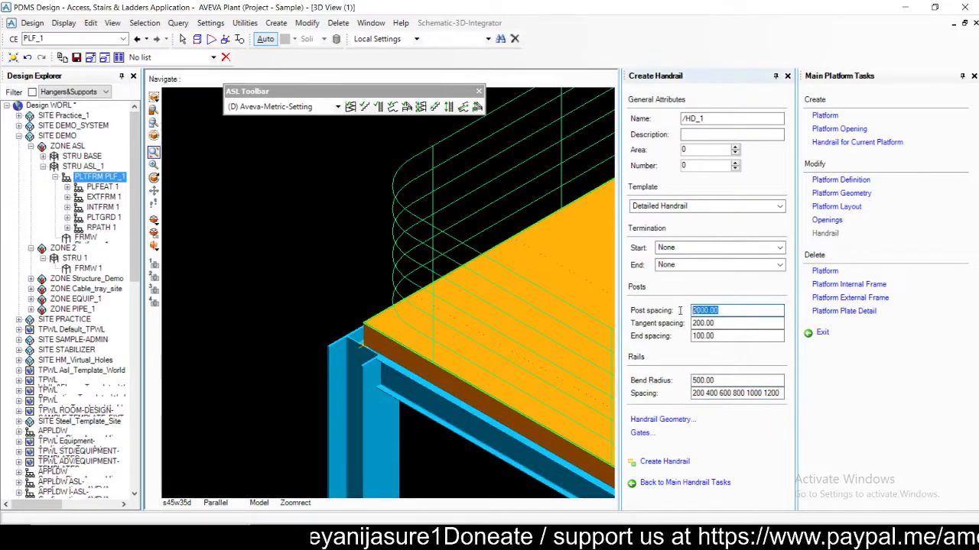
text(1)
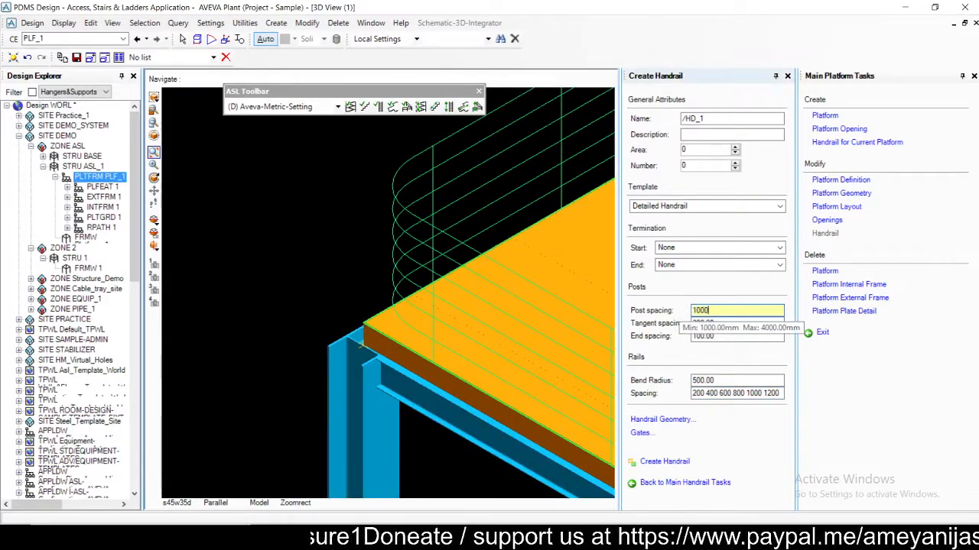
text(000)
key(Return)
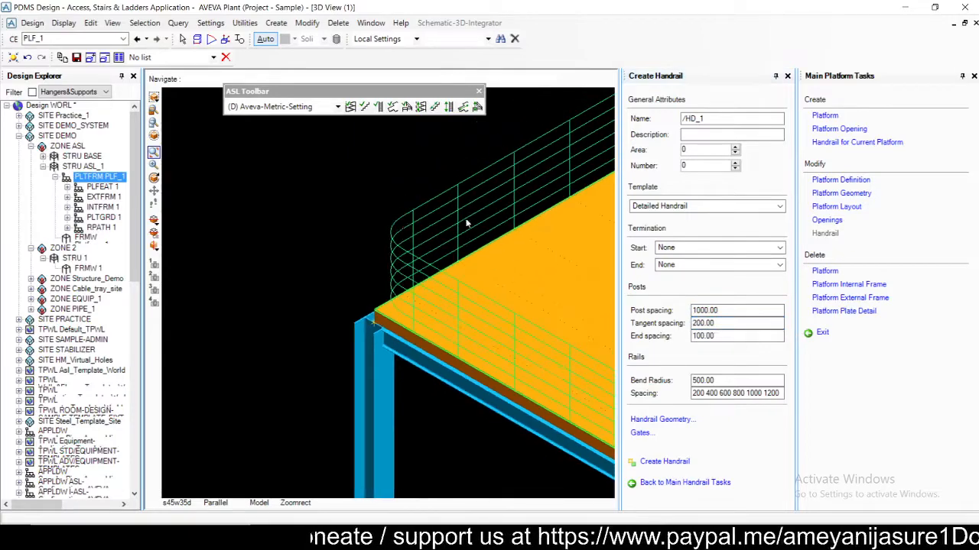
scroll(468, 222, down, 4)
scroll(443, 248, up, 3)
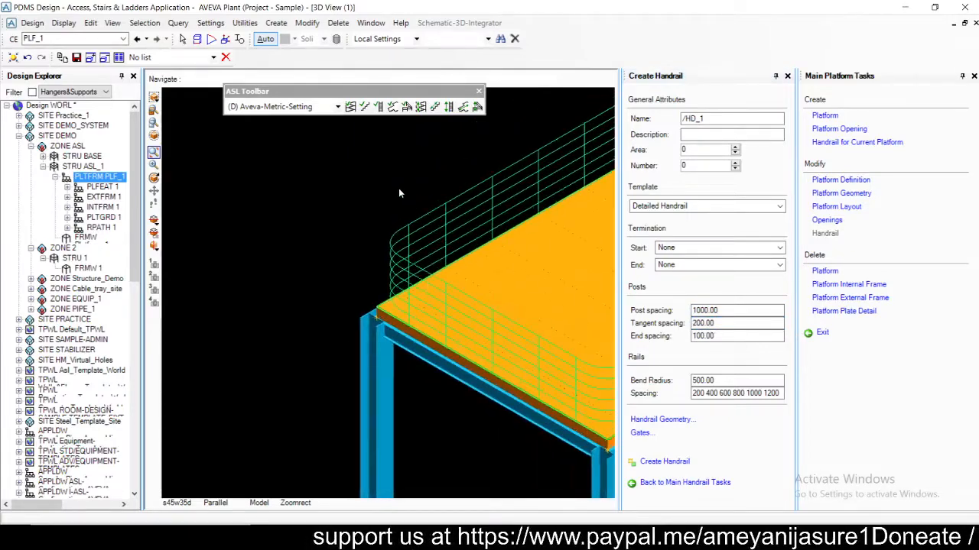
Step: Set the handrail's post spacing back to 2000 mm
double_click(730, 309)
text(2000)
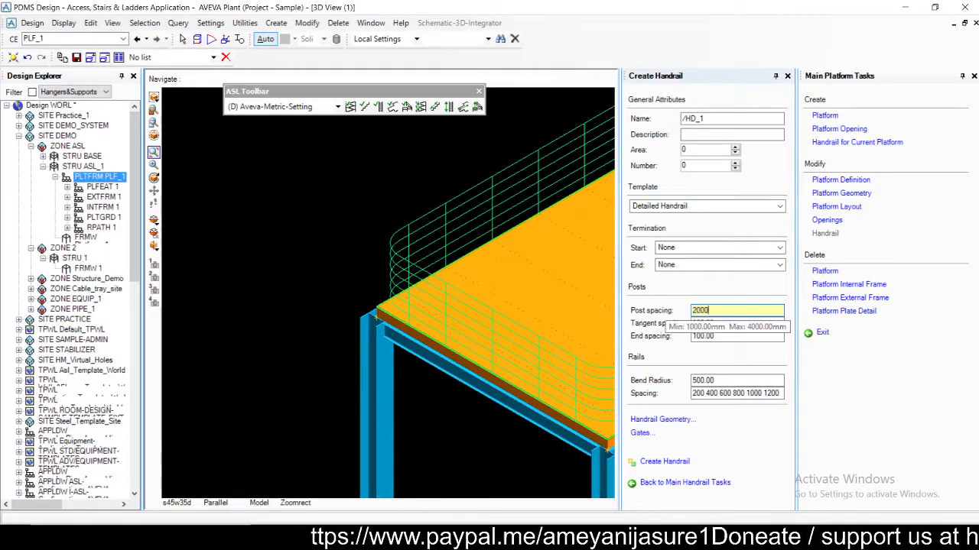
key(Tab)
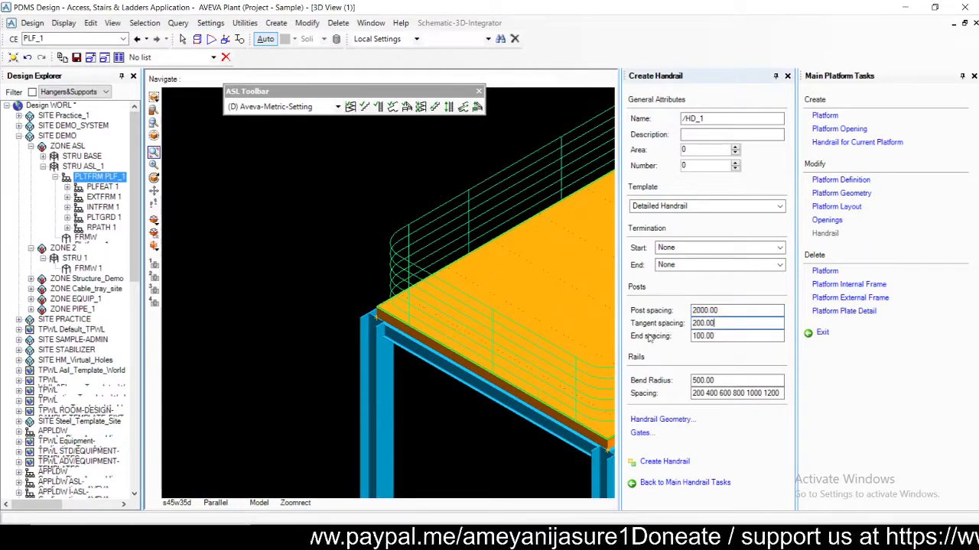
scroll(493, 219, down, 2)
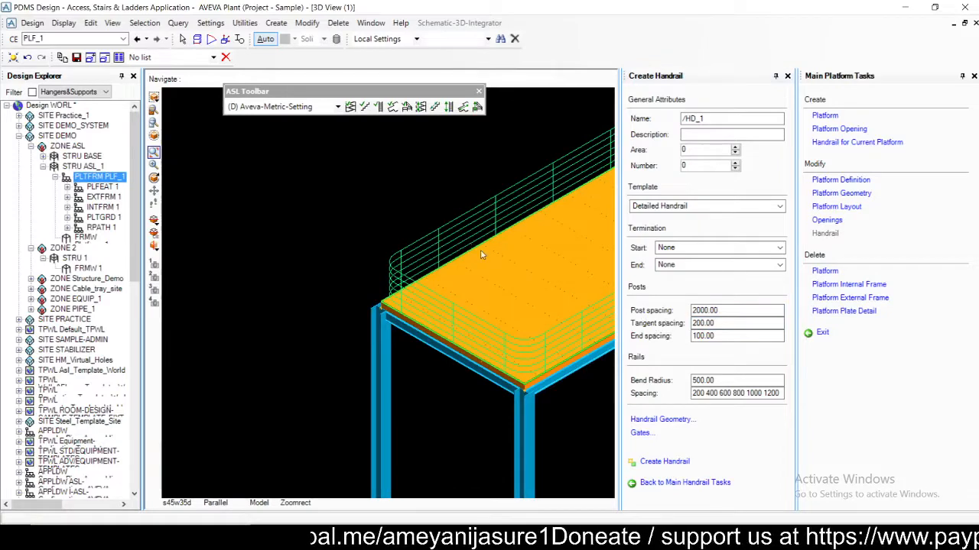
scroll(481, 254, down, 2)
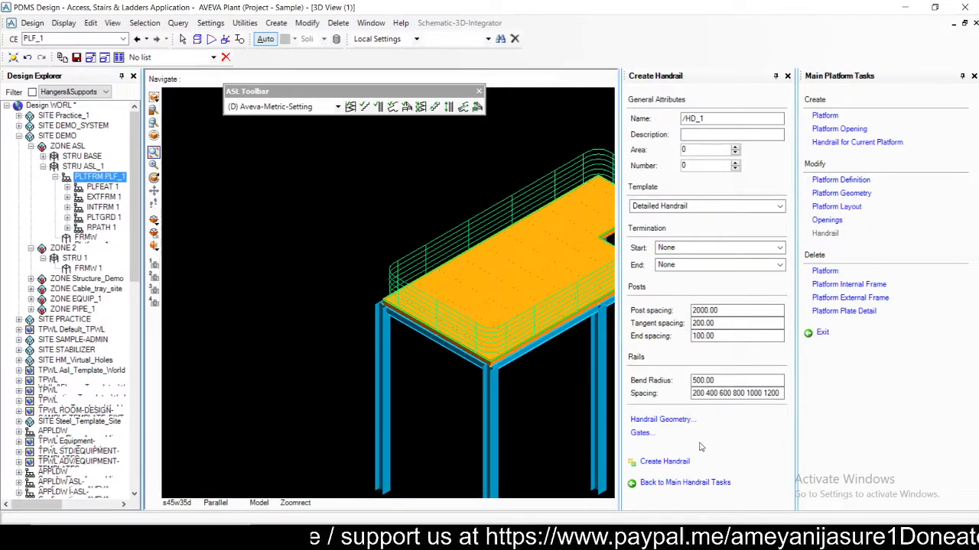
Step: Add a gate to the handrail at the midpoint of the platform's short front edge, using Mid-Point positioning
click(664, 462)
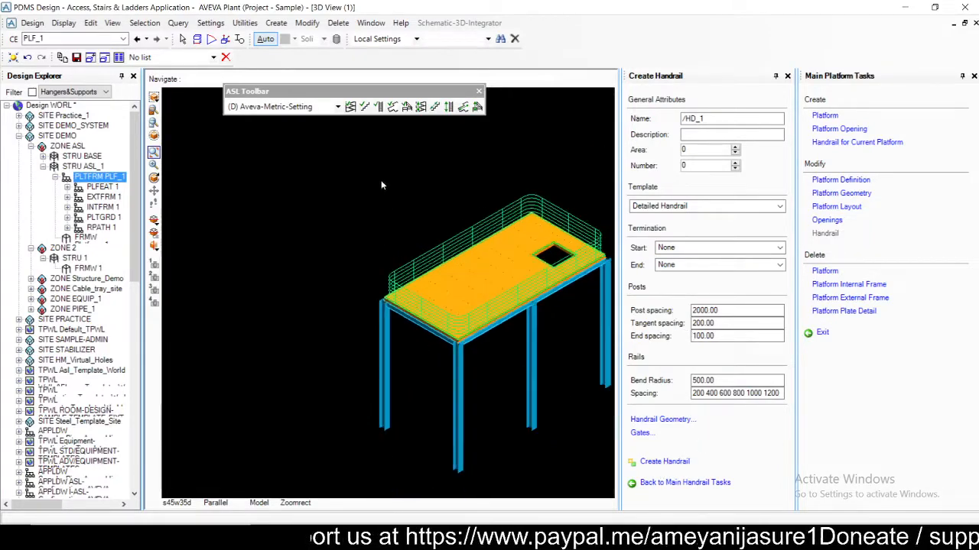
middle_drag(619, 338, 620, 338)
scroll(421, 361, down, 2)
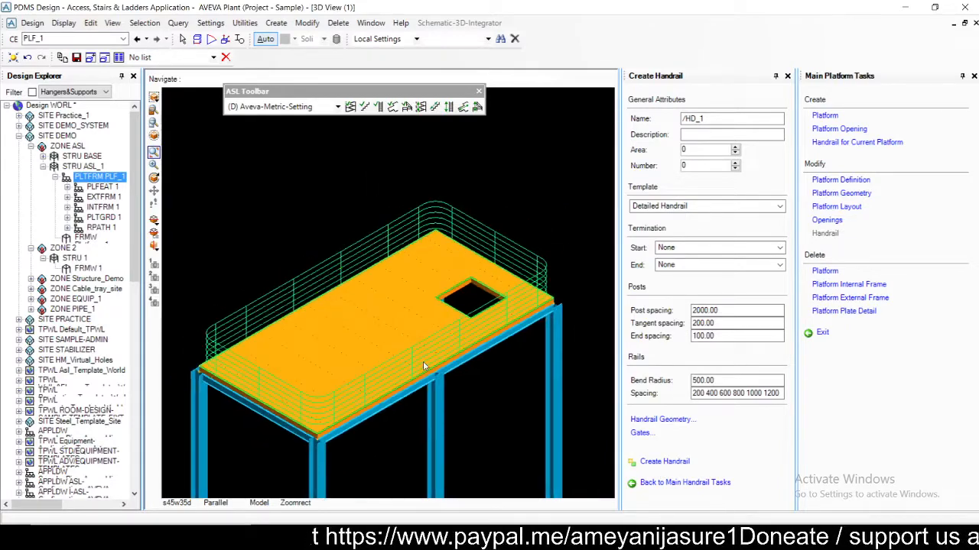
scroll(421, 362, up, 1)
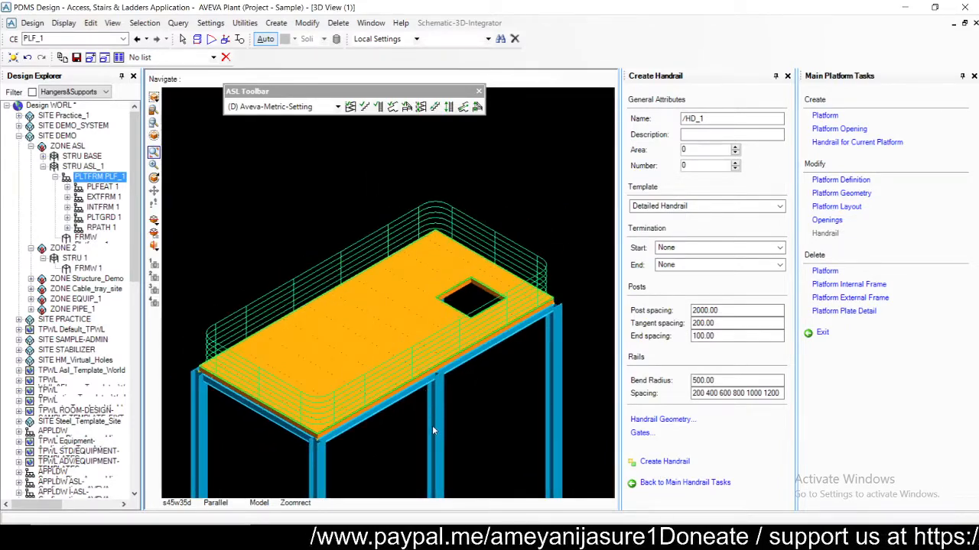
click(640, 433)
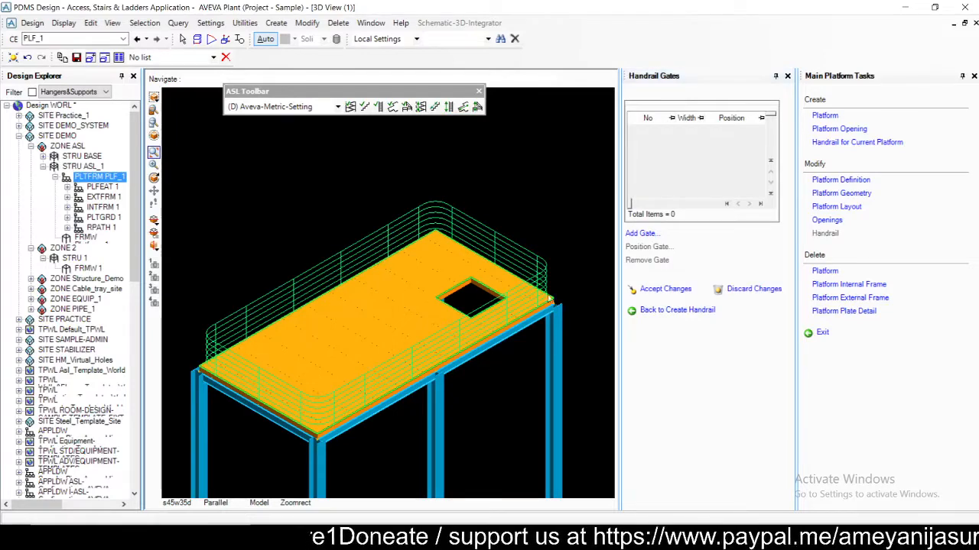
click(647, 237)
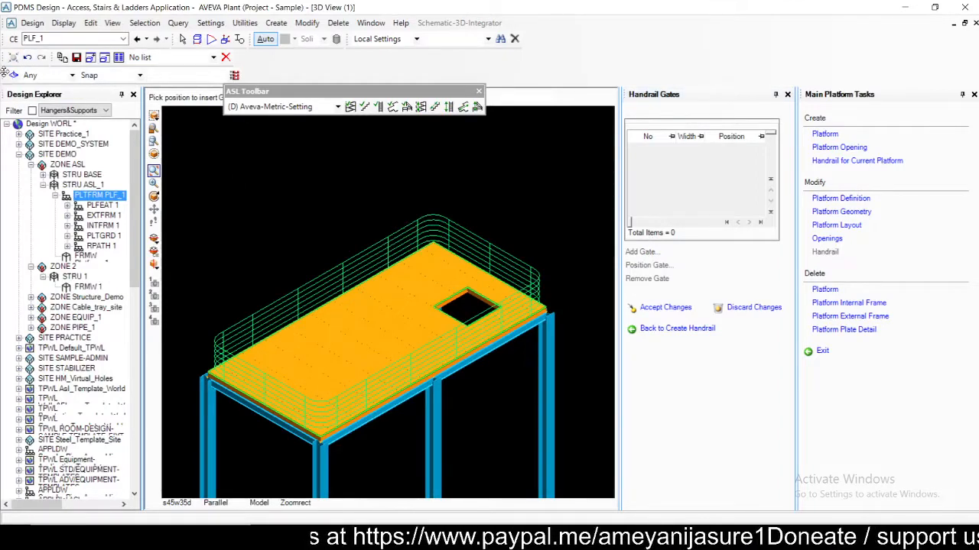
drag(4, 71, 218, 132)
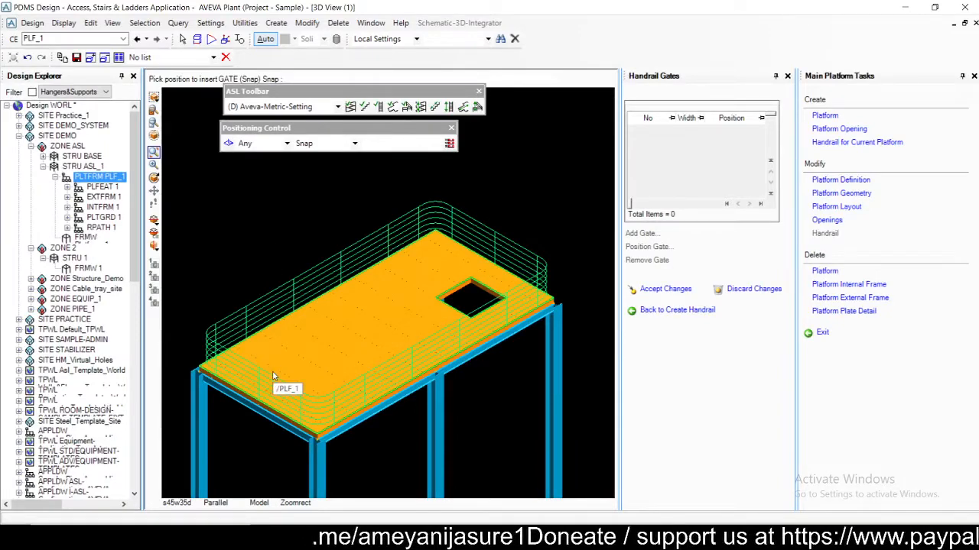
click(319, 146)
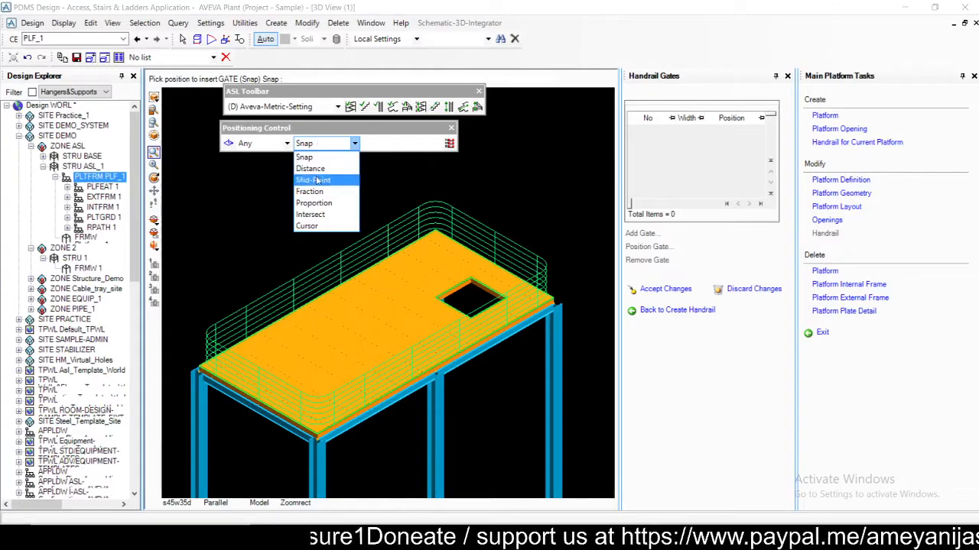
click(316, 181)
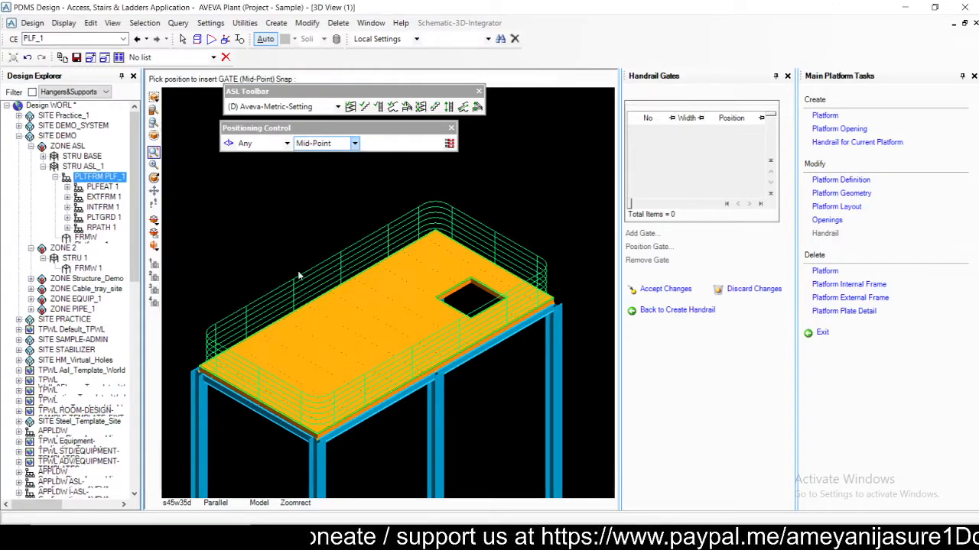
click(255, 403)
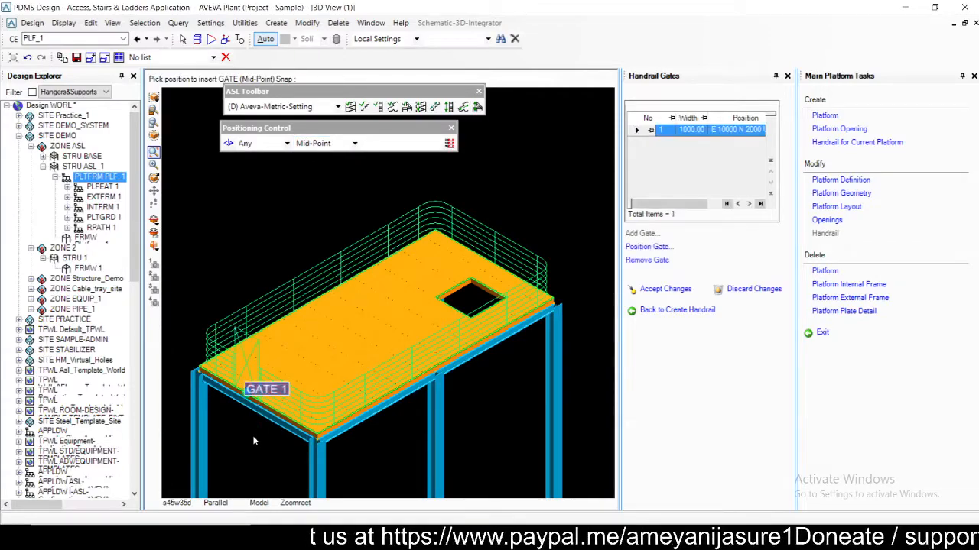
scroll(325, 465, up, 2)
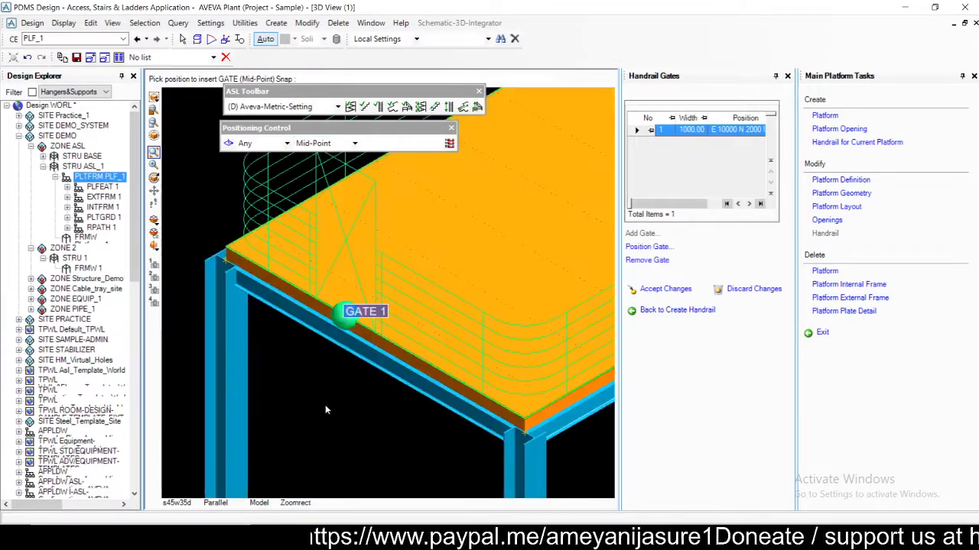
Step: Start repositioning gate 1 of the handrail and switch the positioning method to Proportion
scroll(322, 379, down, 2)
scroll(428, 332, up, 3)
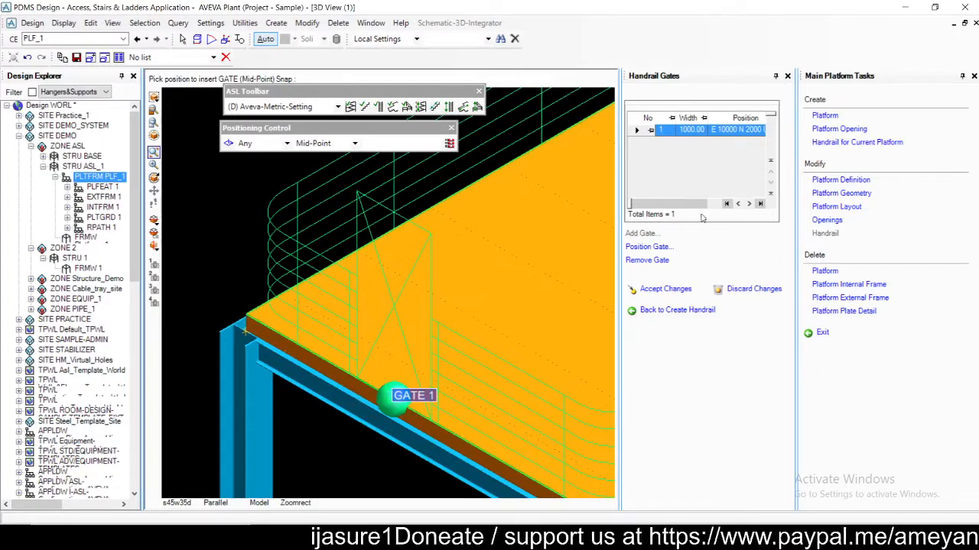
click(659, 249)
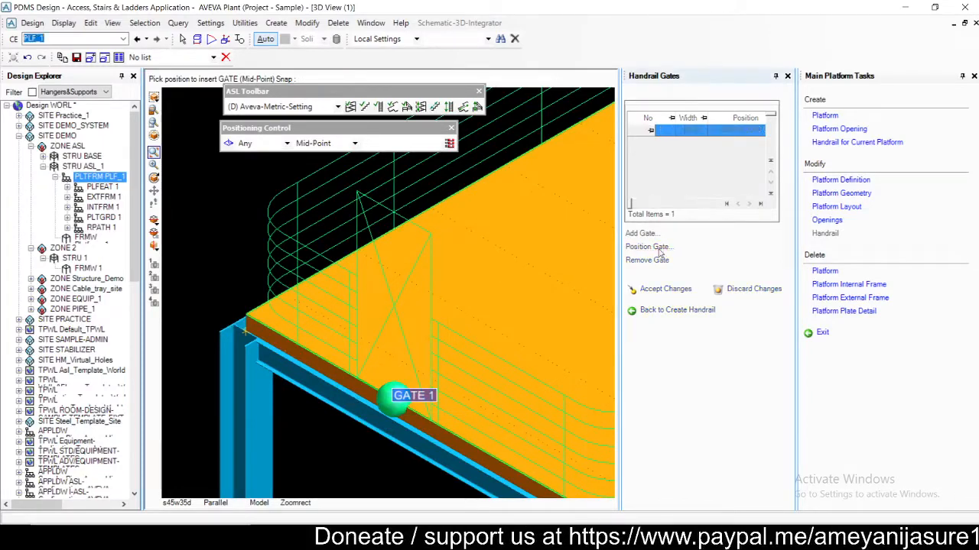
scroll(324, 235, down, 5)
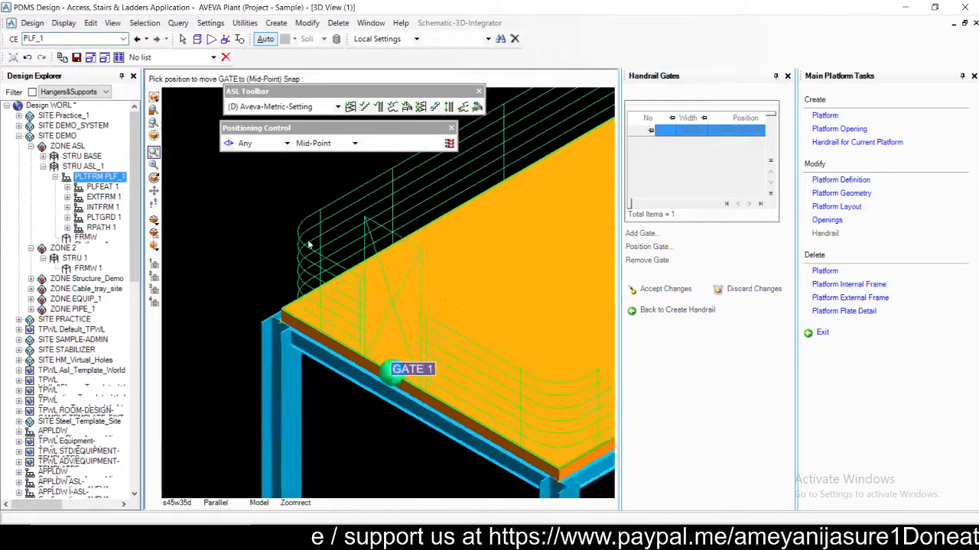
scroll(396, 289, up, 2)
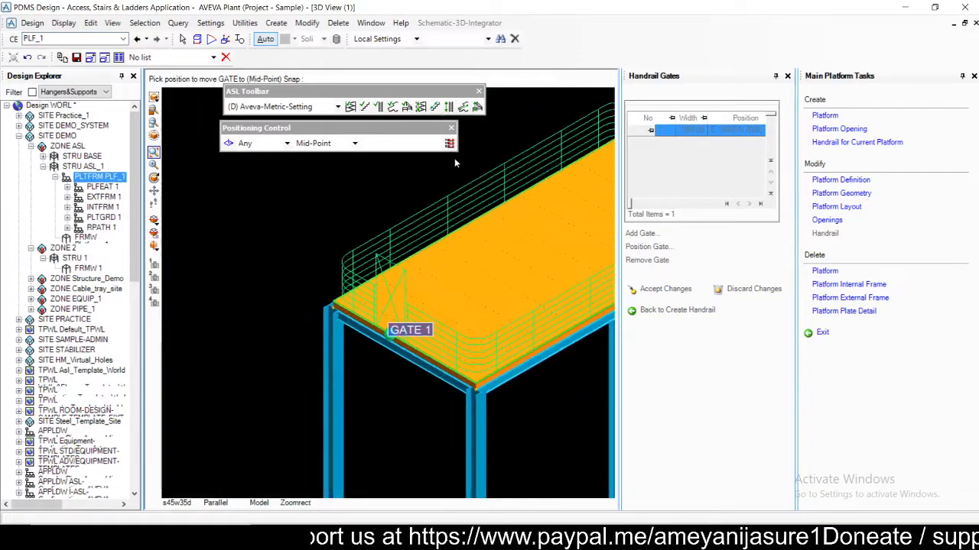
click(351, 144)
click(335, 201)
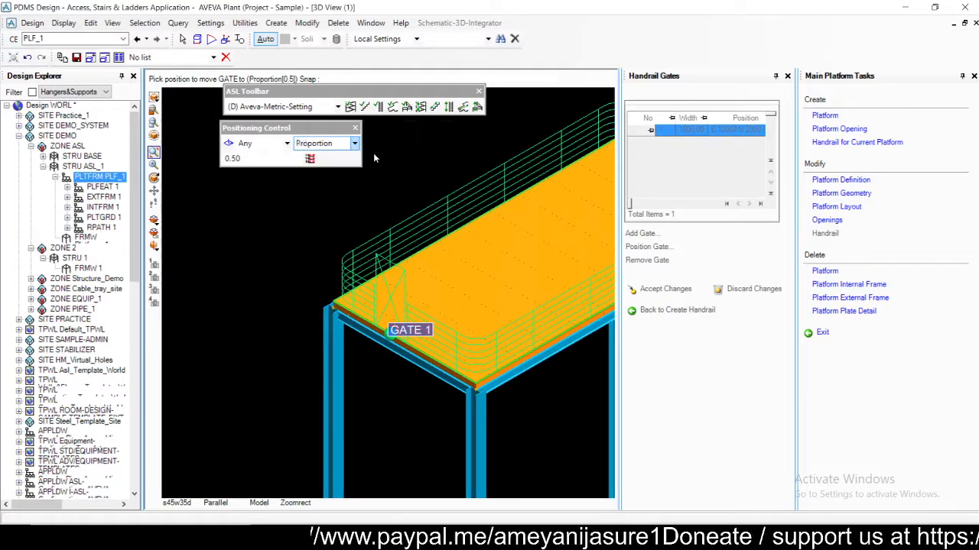
Step: Move gate 1 to a proportion of 0.75 along the platform's short front edge
drag(262, 160, 198, 168)
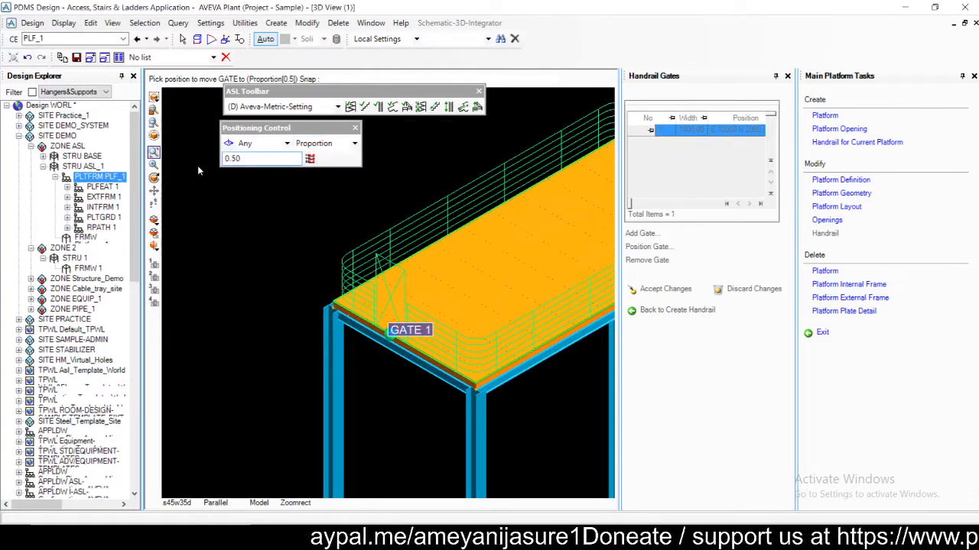
scroll(200, 169, up, 1)
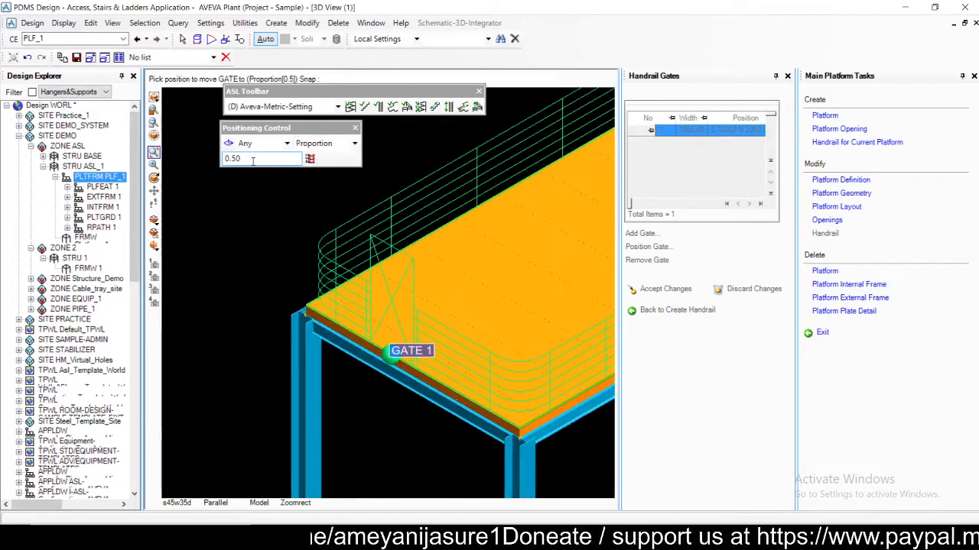
scroll(211, 160, up, 1)
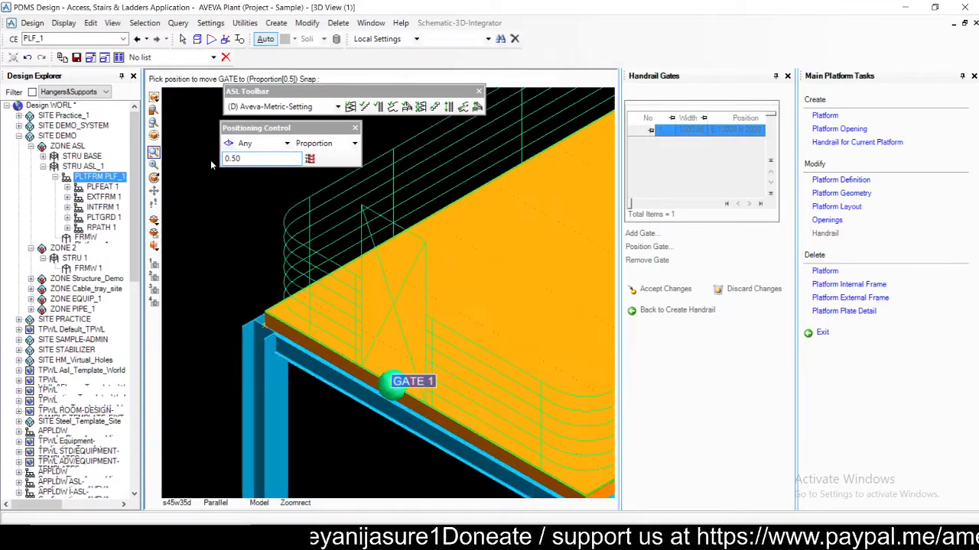
double_click(257, 159)
text(0.75)
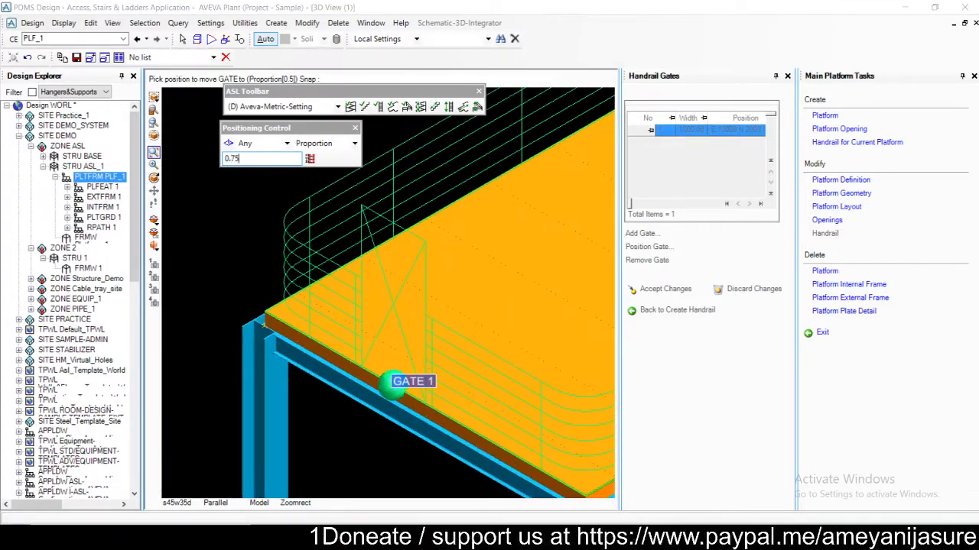
key(Return)
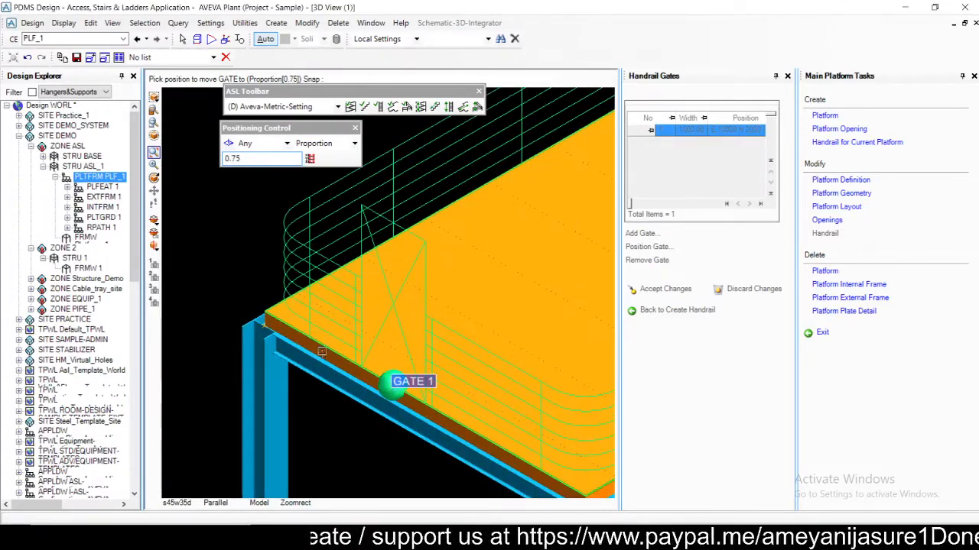
click(322, 354)
middle_drag(407, 244, 520, 422)
scroll(348, 306, down, 2)
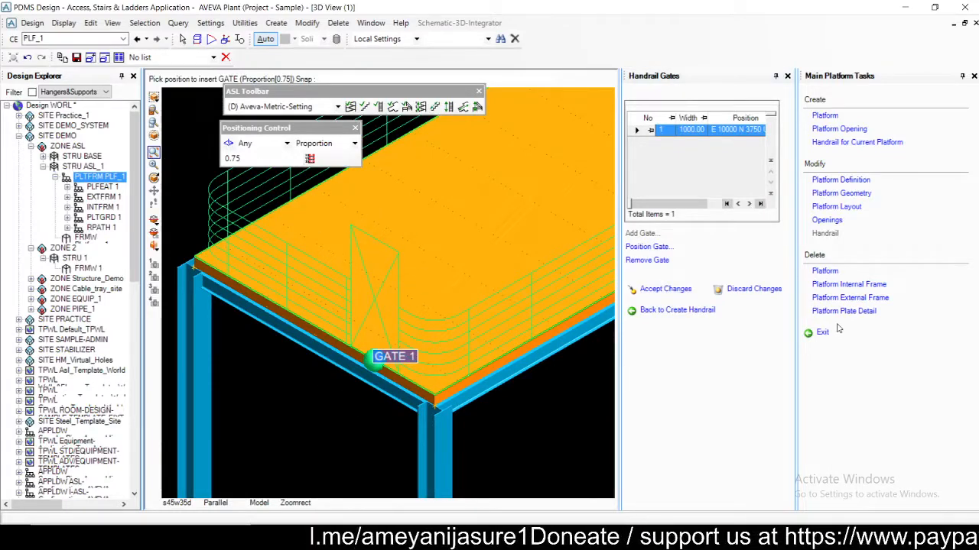
Step: Finish the gate definition and create handrail HD_1 on the platform
click(677, 310)
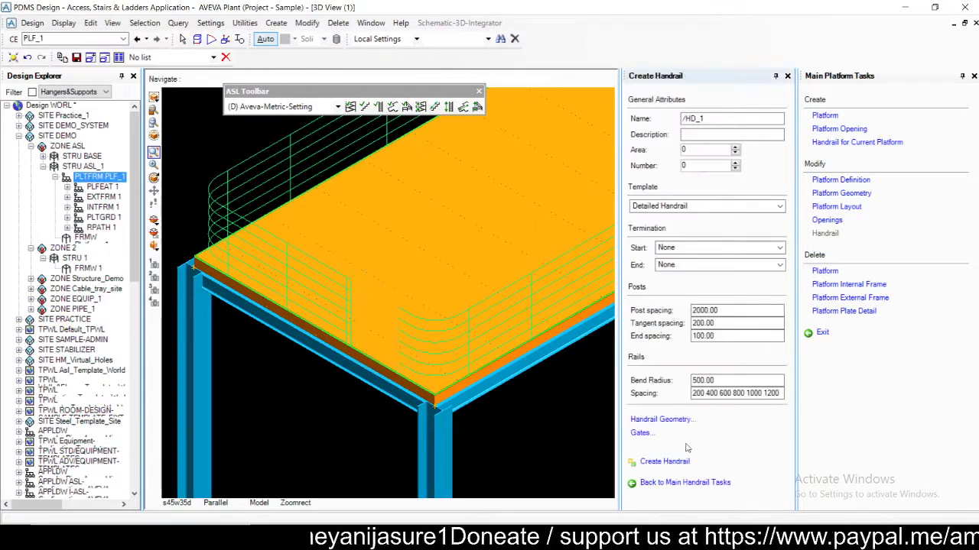
scroll(364, 273, up, 3)
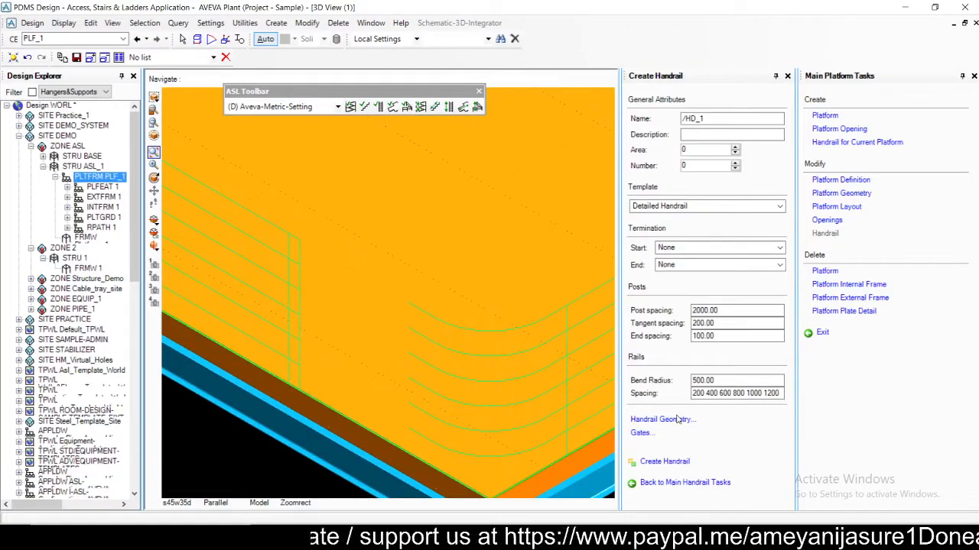
click(664, 461)
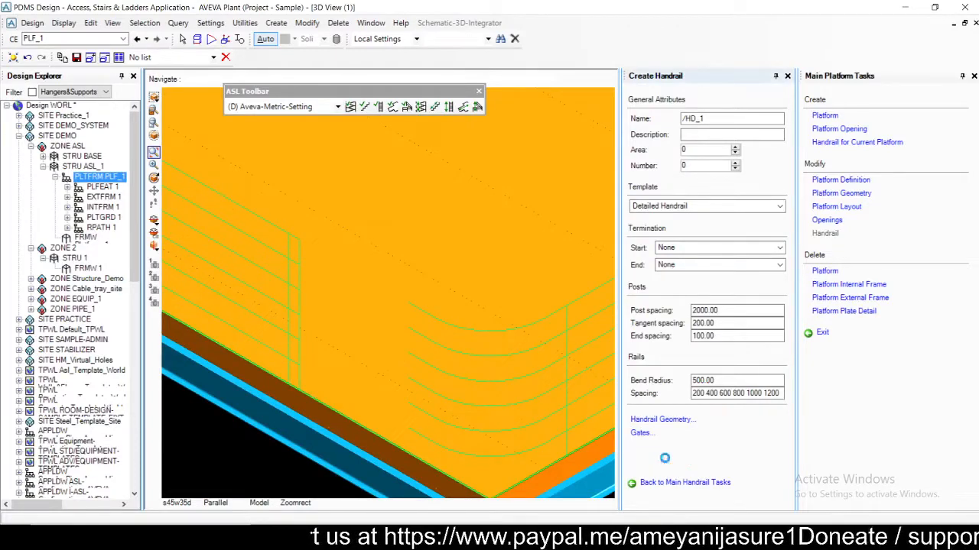
scroll(341, 334, down, 5)
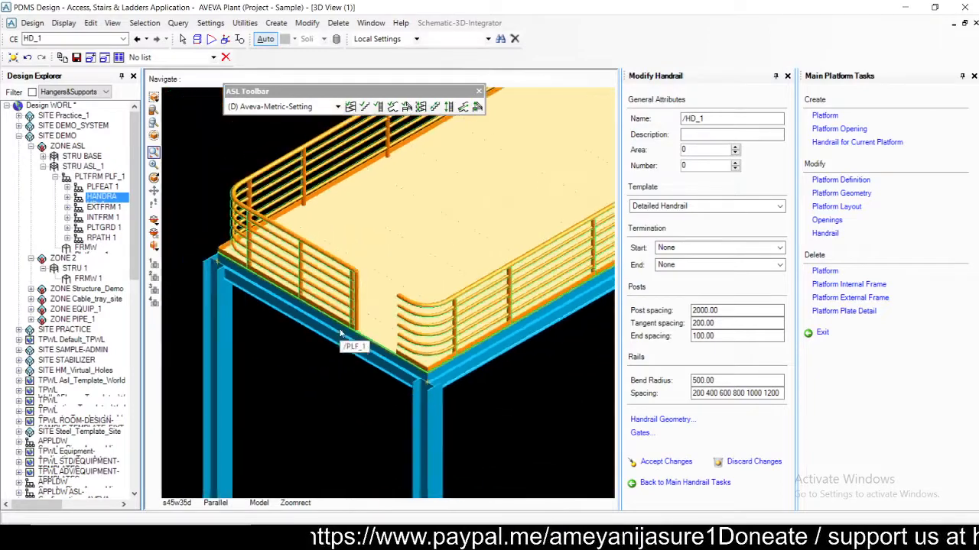
scroll(450, 371, up, 3)
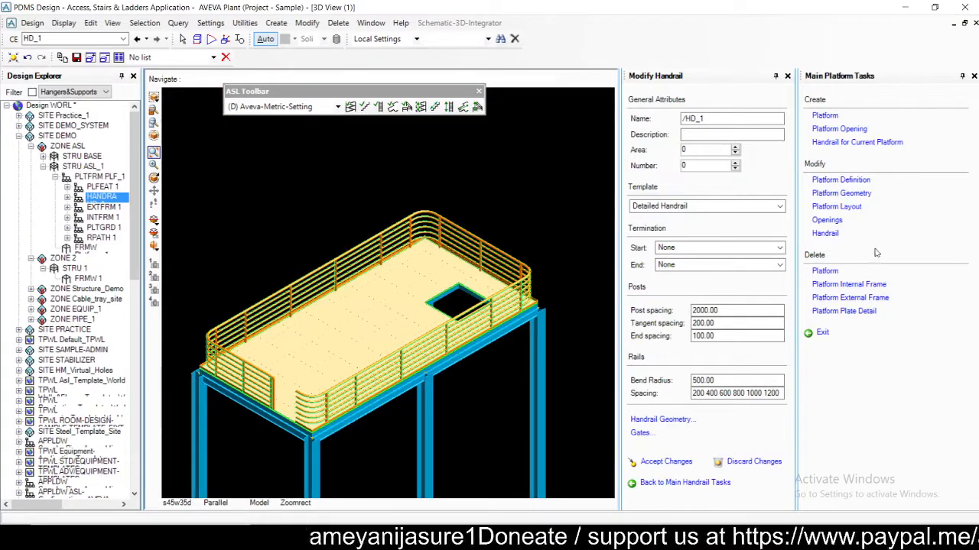
Step: Open the gate definition of the existing handrail HD_1 for modification
click(826, 237)
click(500, 285)
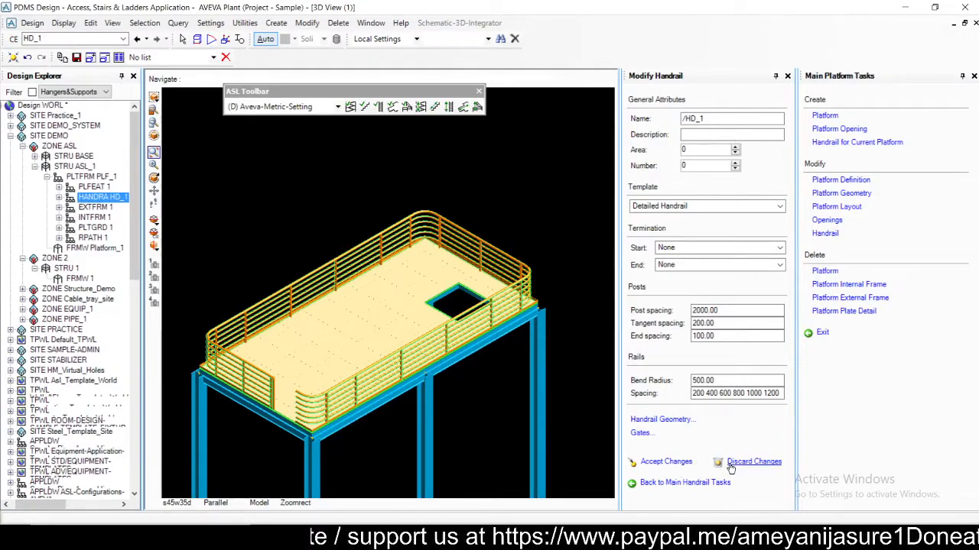
click(641, 434)
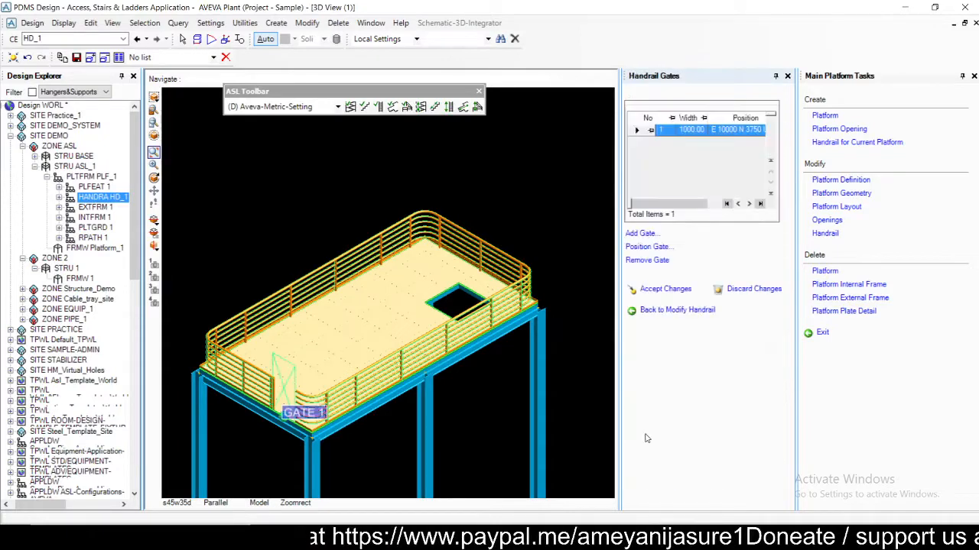
Step: Try to set the width of gate 1 to 2500 mm
click(688, 132)
drag(682, 203, 720, 211)
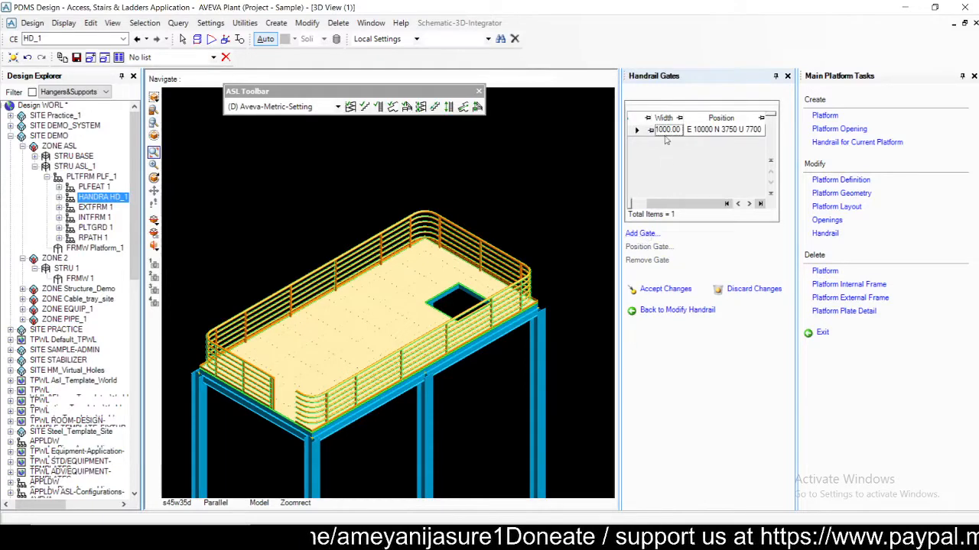
click(639, 132)
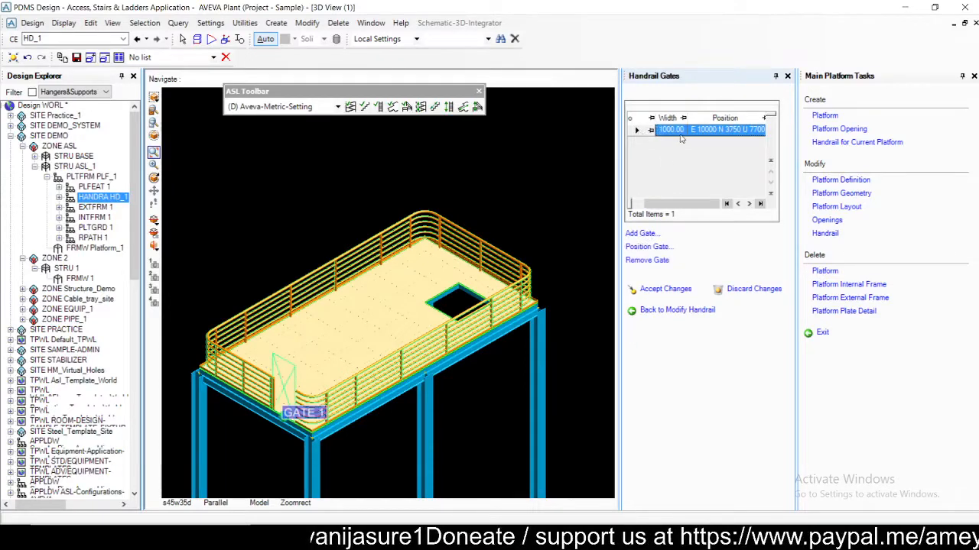
click(671, 130)
drag(677, 132, 640, 128)
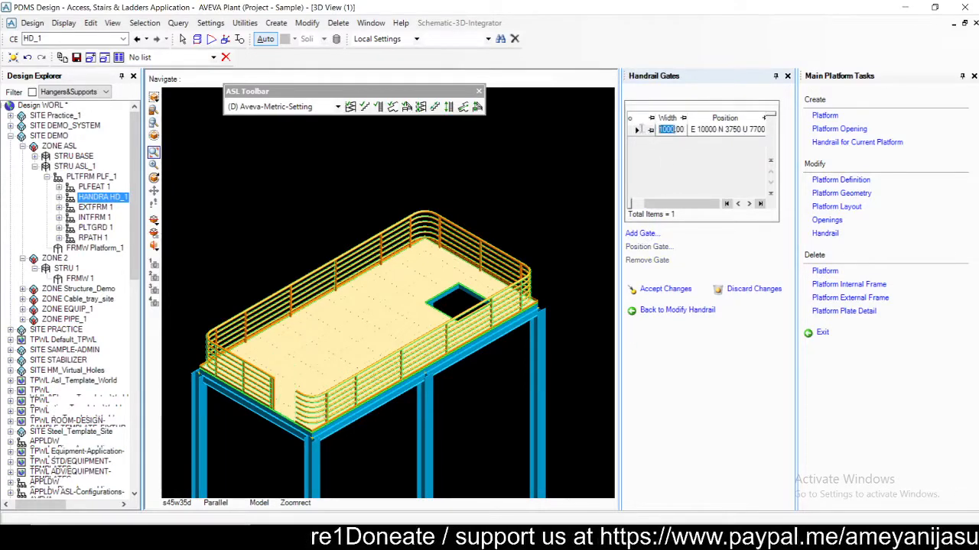
text(2500)
click(634, 131)
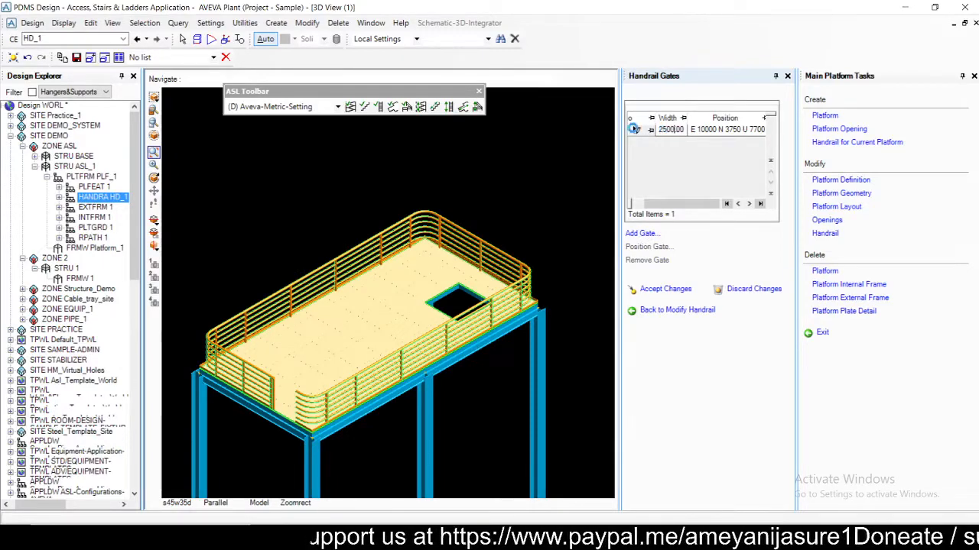
click(483, 289)
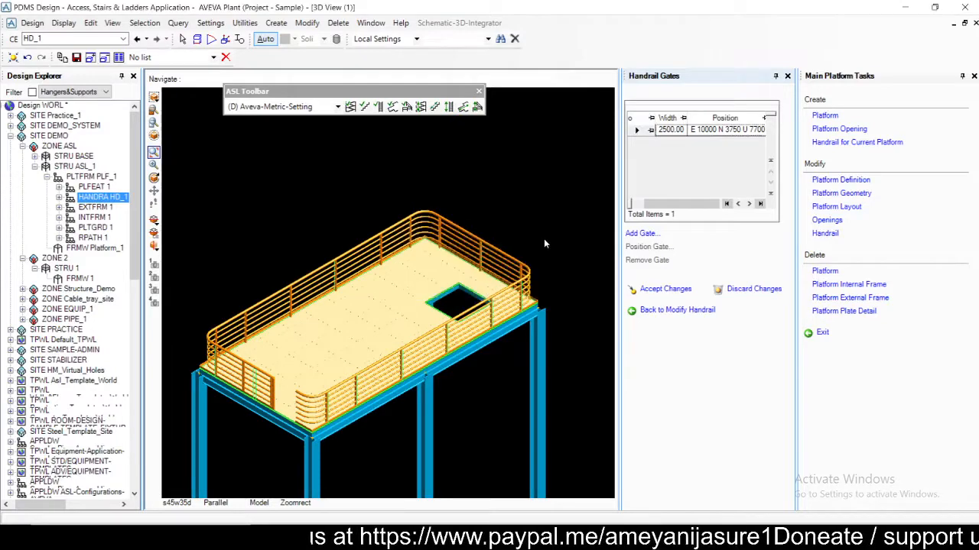
Step: Try to set the width of gate 1 to 1500 mm and check the gate in the model
click(671, 130)
drag(677, 131, 644, 134)
key(BackSpace)
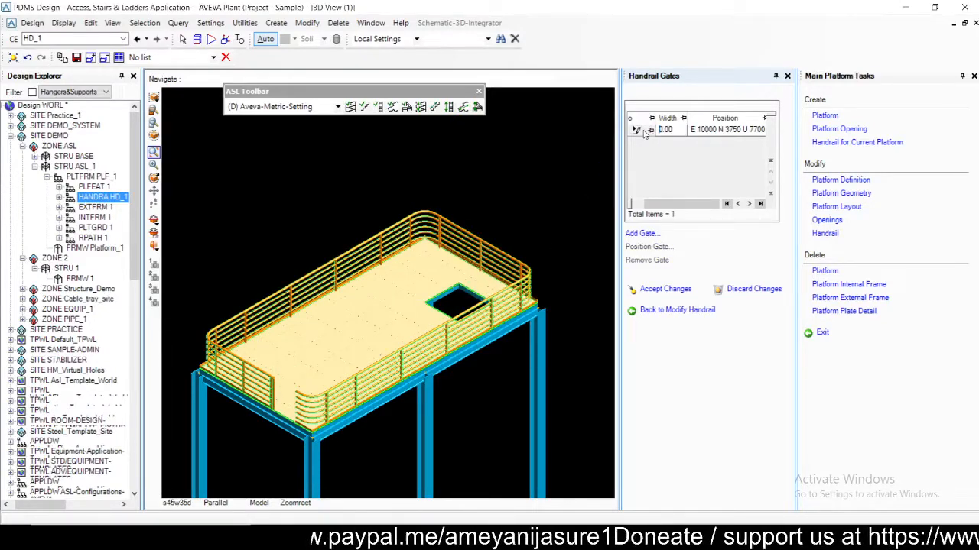
text(500)
key(BackSpace)
key(BackSpace)
key(BackSpace)
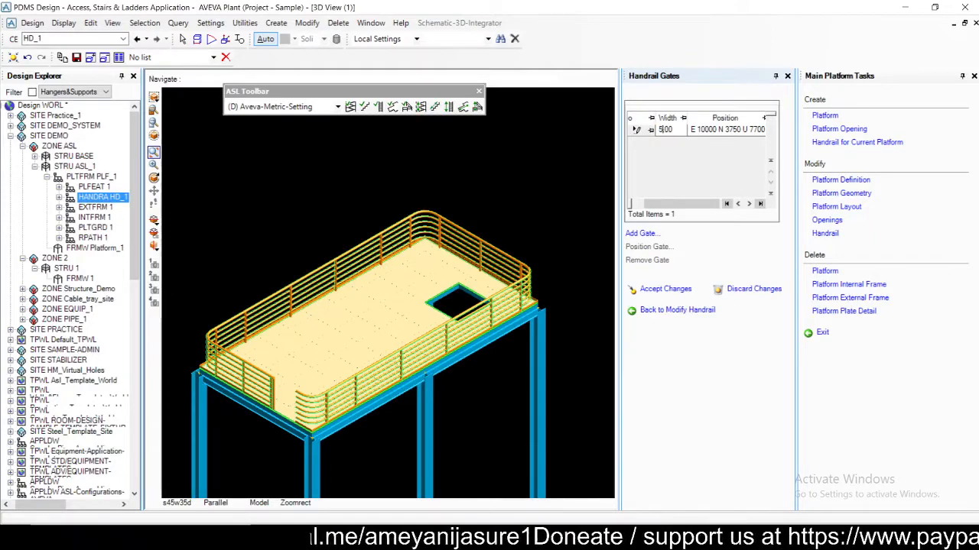
text(1500)
key(Return)
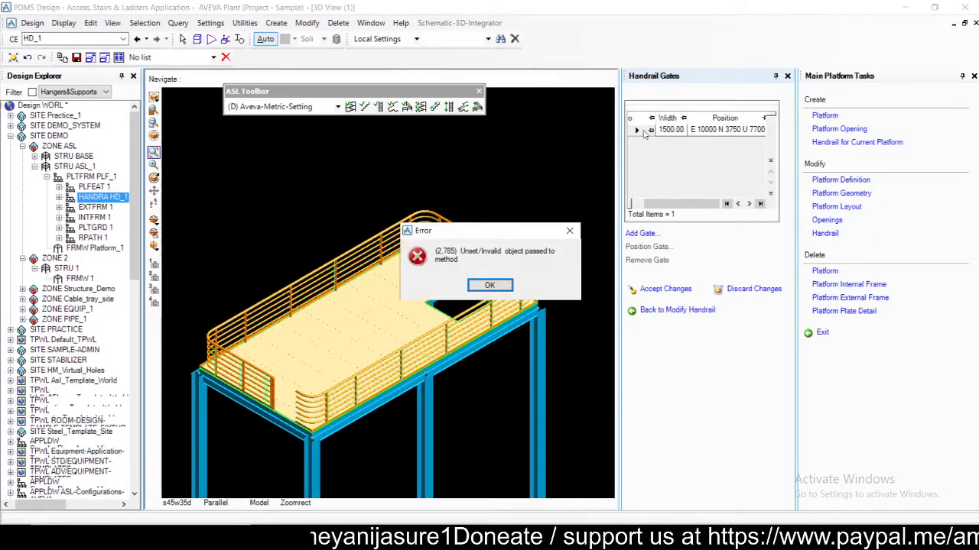
click(486, 287)
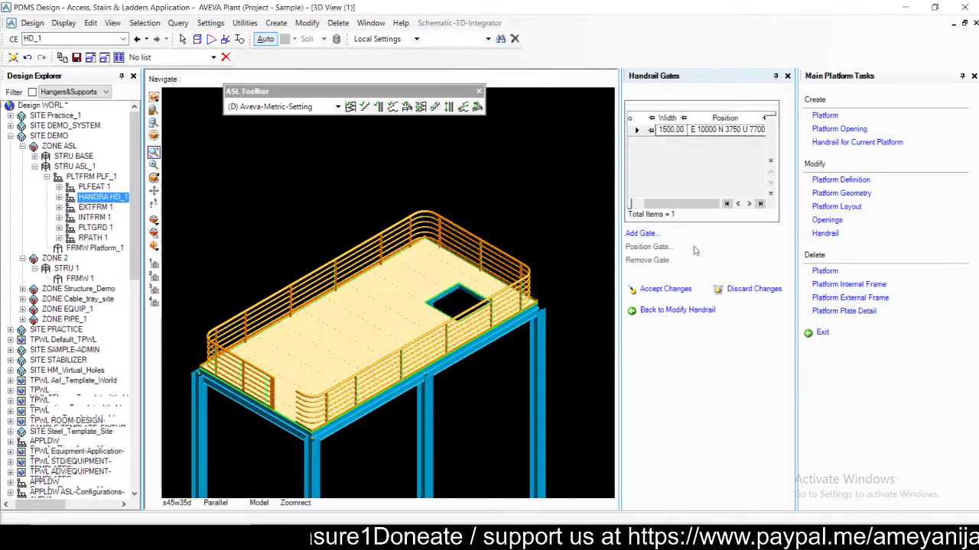
middle_drag(252, 357, 309, 451)
scroll(318, 239, down, 4)
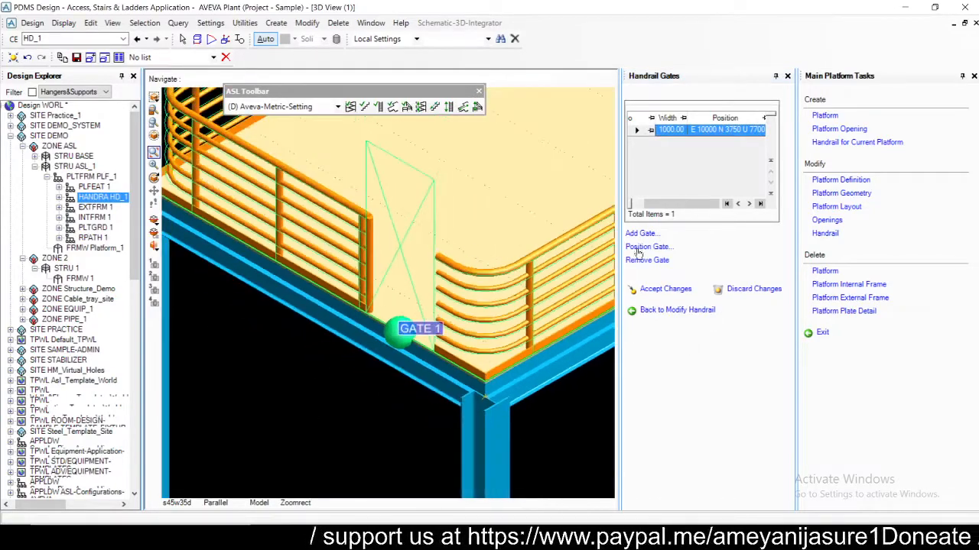
Step: Leave the gate definition, reselect the Detailed Handrail template for HD_1 and accept the handrail changes
click(677, 310)
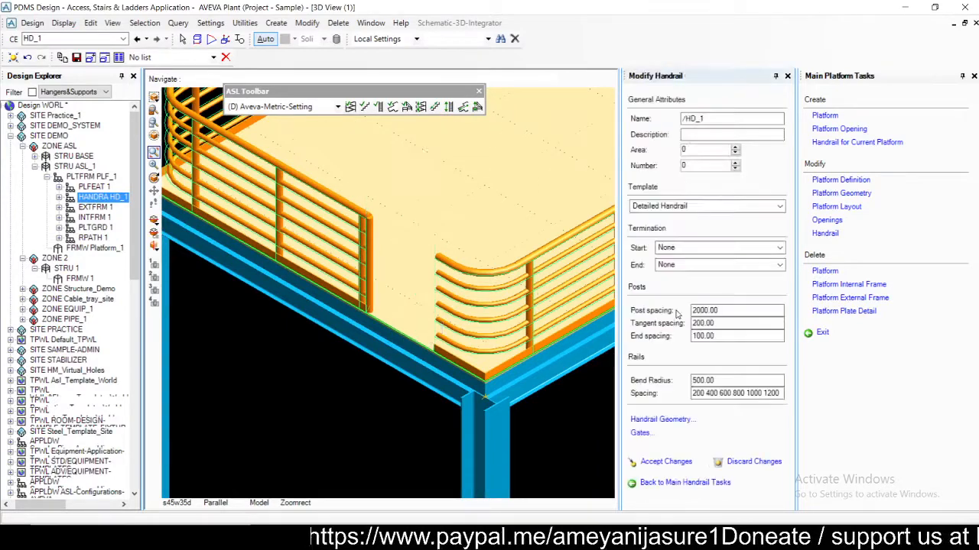
click(711, 266)
click(711, 265)
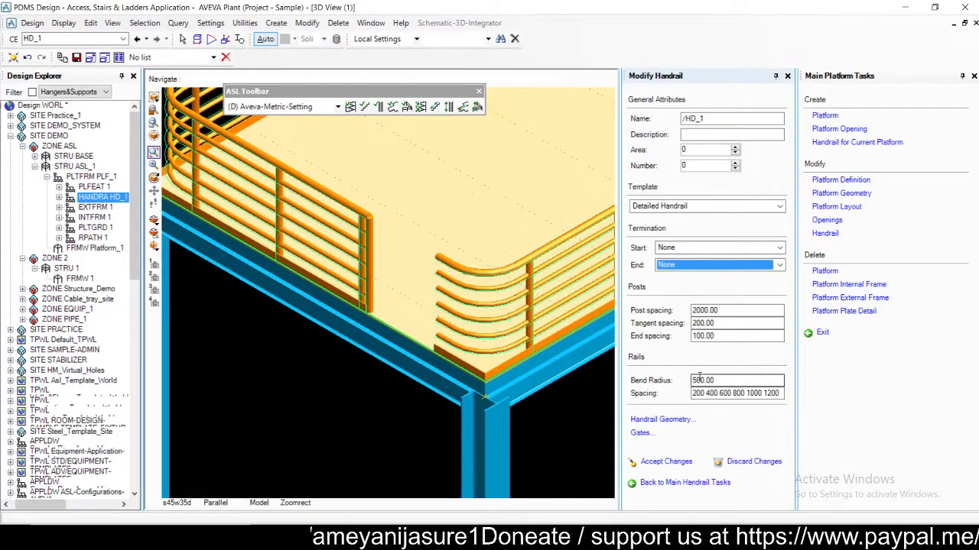
click(701, 207)
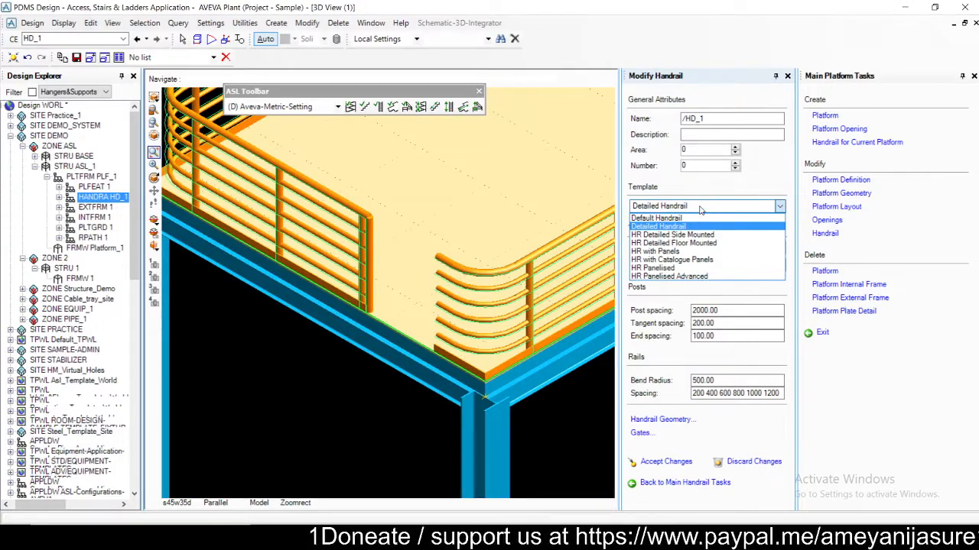
click(688, 227)
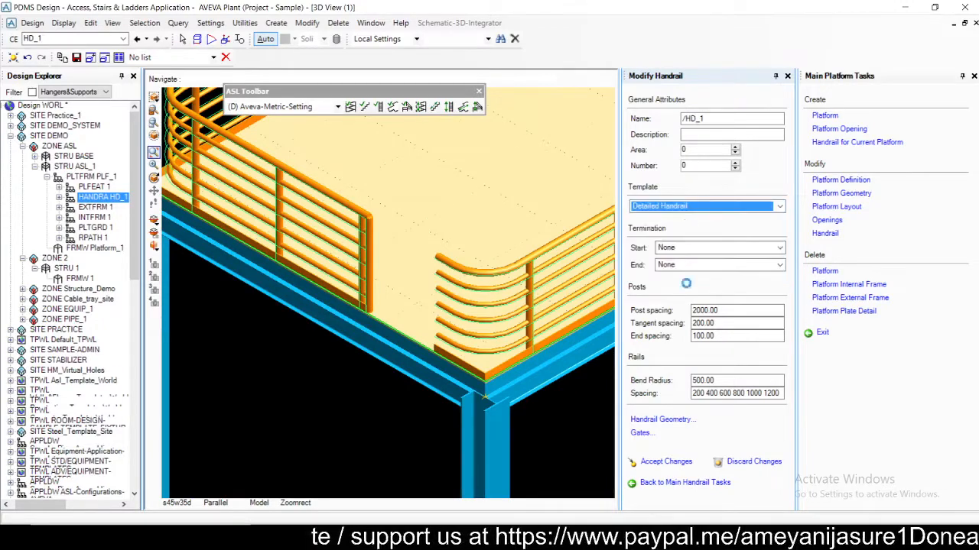
click(666, 461)
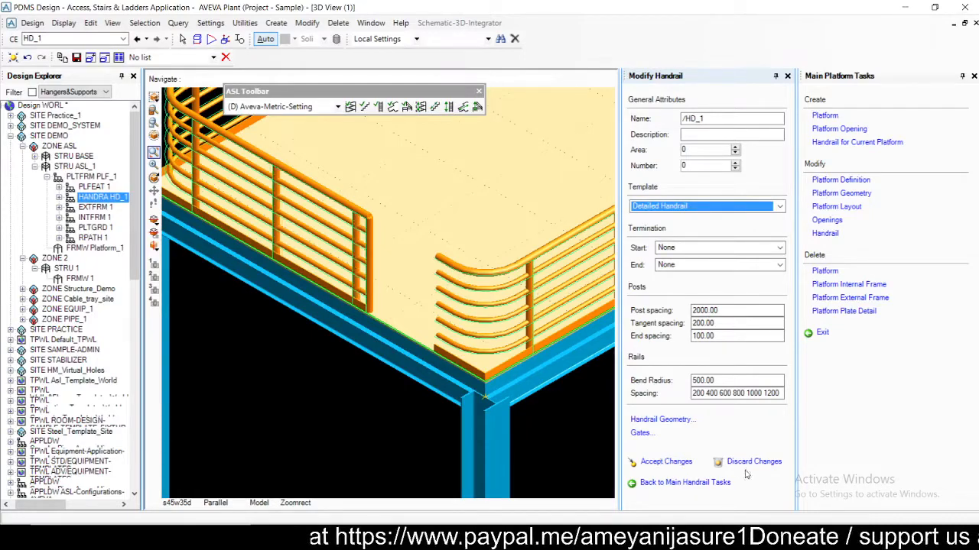
Step: Return to the main handrail tasks and close the platform tasks form
click(711, 484)
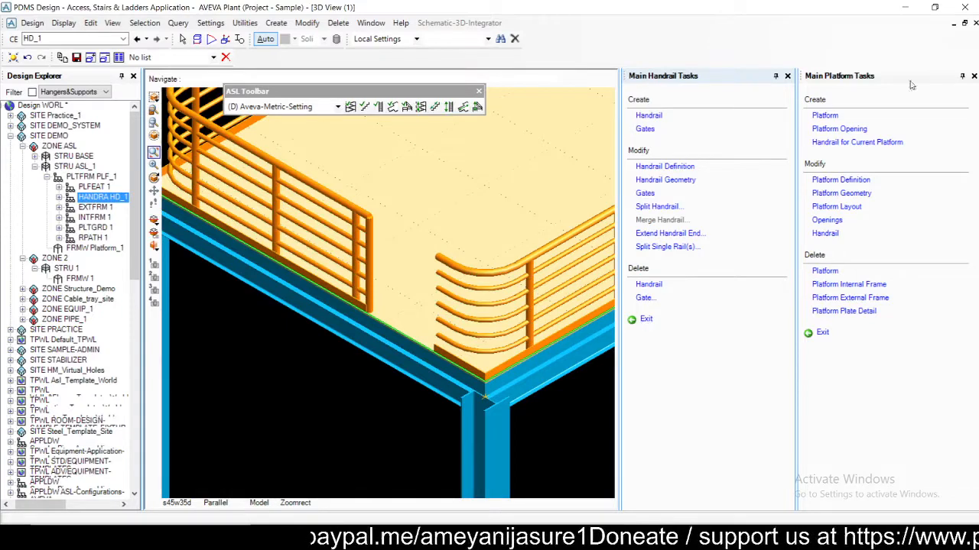
click(974, 77)
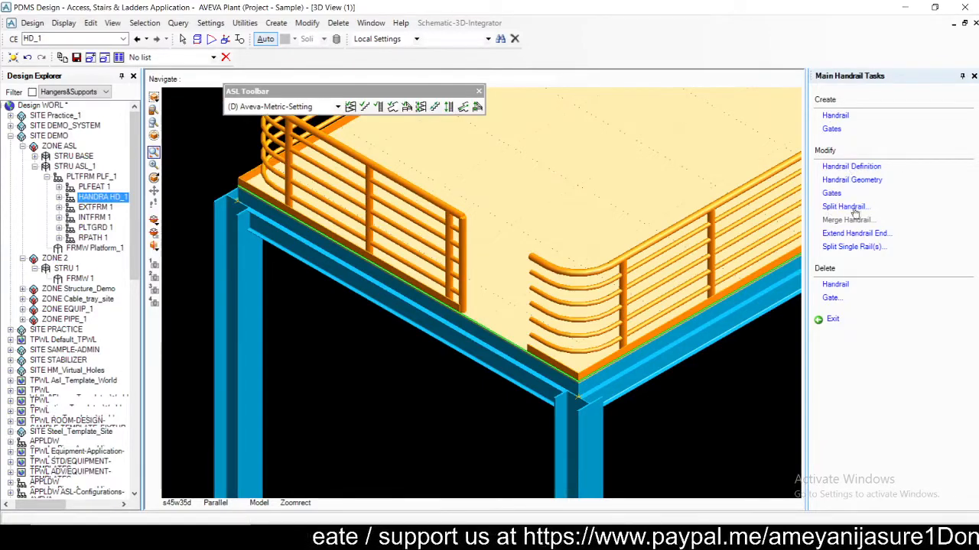
Step: Examine the finished handrail, its gate opening and rounded corners all around the platform
scroll(626, 378, down, 2)
scroll(627, 378, down, 4)
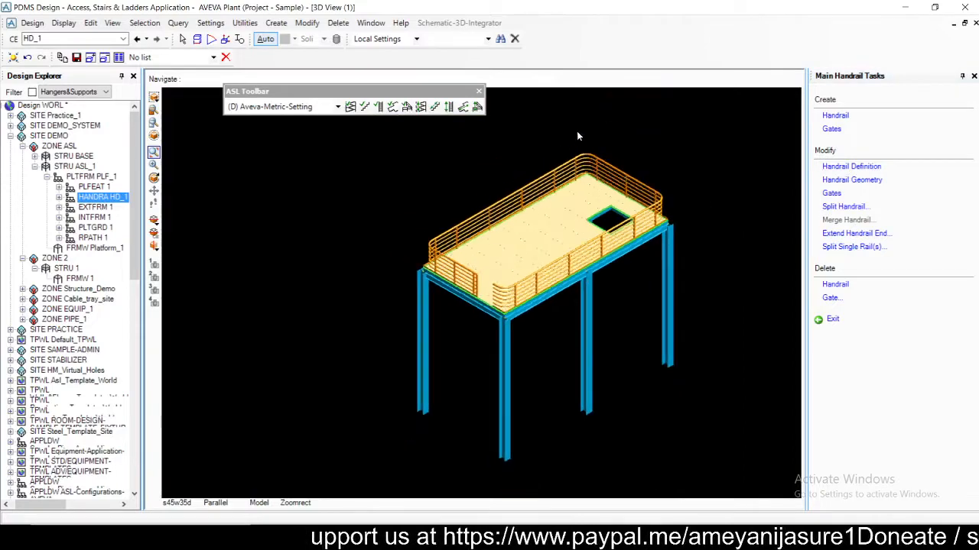
drag(577, 132, 707, 272)
scroll(581, 298, down, 1)
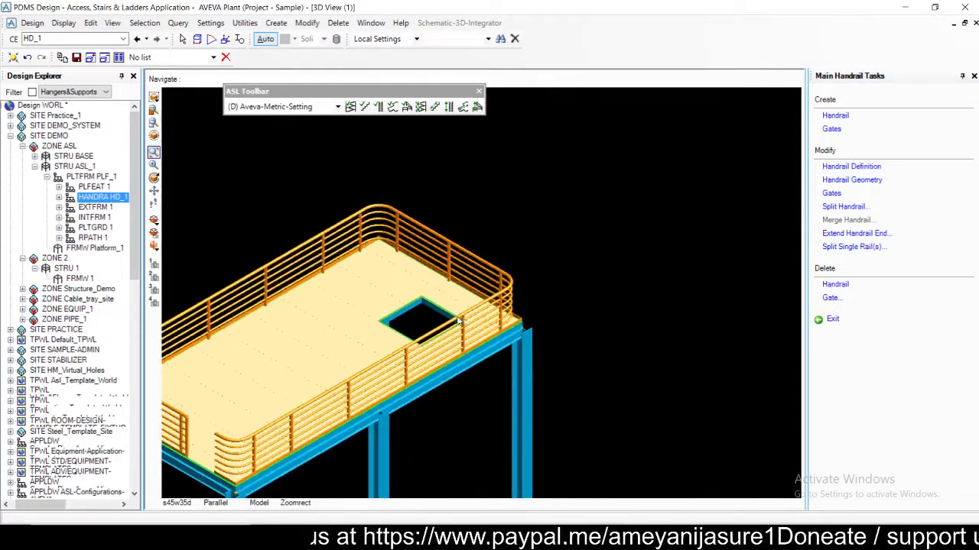
scroll(203, 341, down, 1)
middle_drag(212, 279, 374, 434)
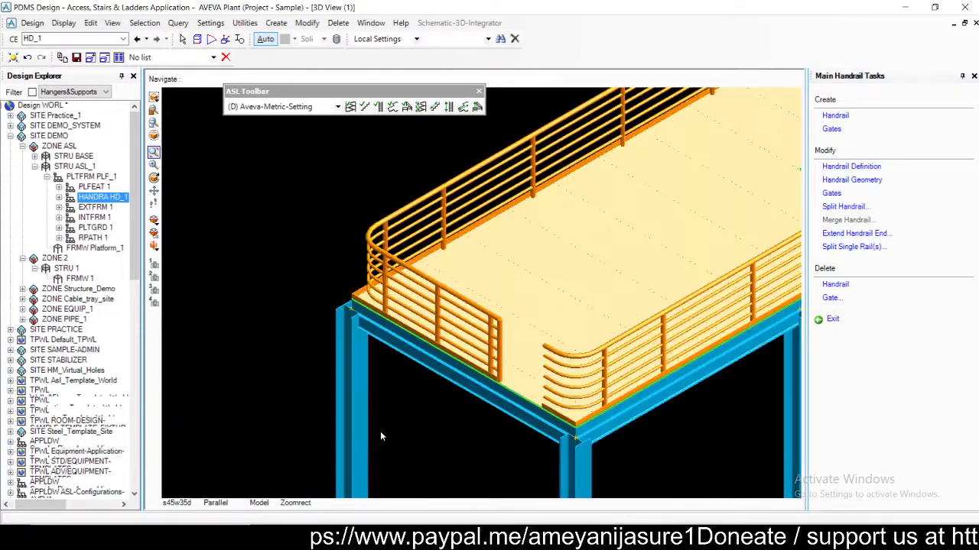
scroll(625, 294, down, 2)
drag(430, 155, 677, 369)
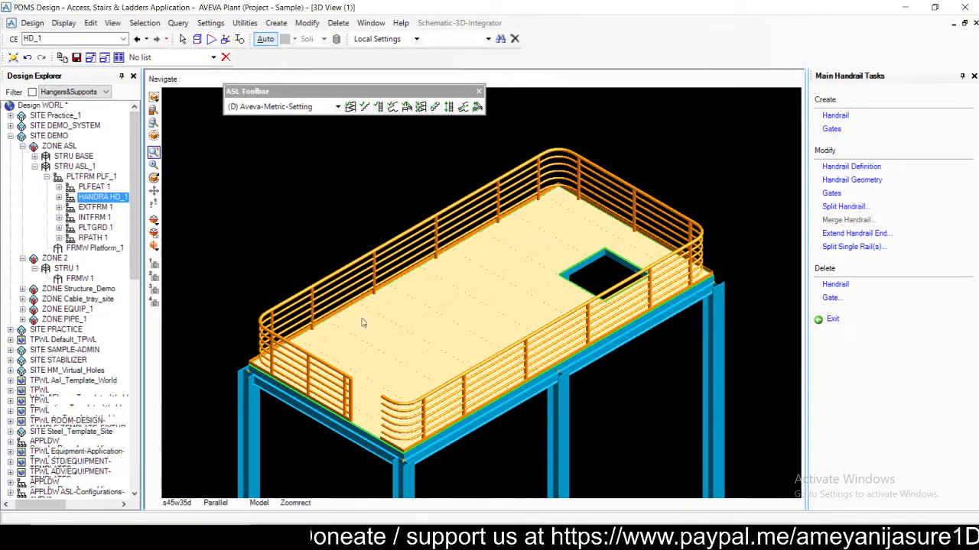
scroll(345, 290, down, 2)
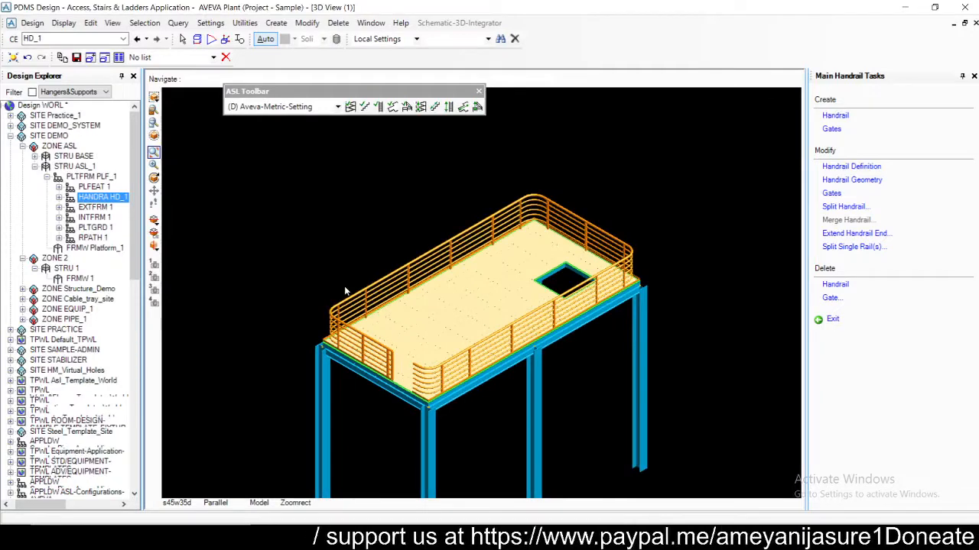